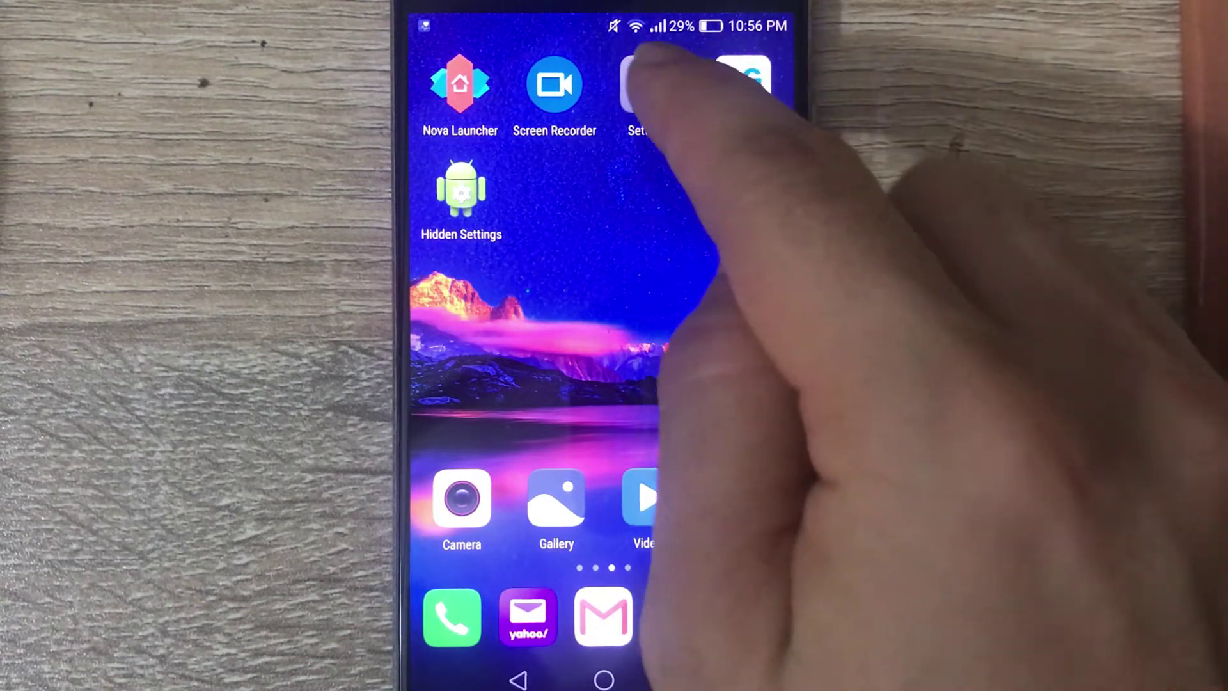
Step: Go from Settings through More and Mobile network to the Access Point Names list
{"action": "left_click", "coordinate": [648, 84]}
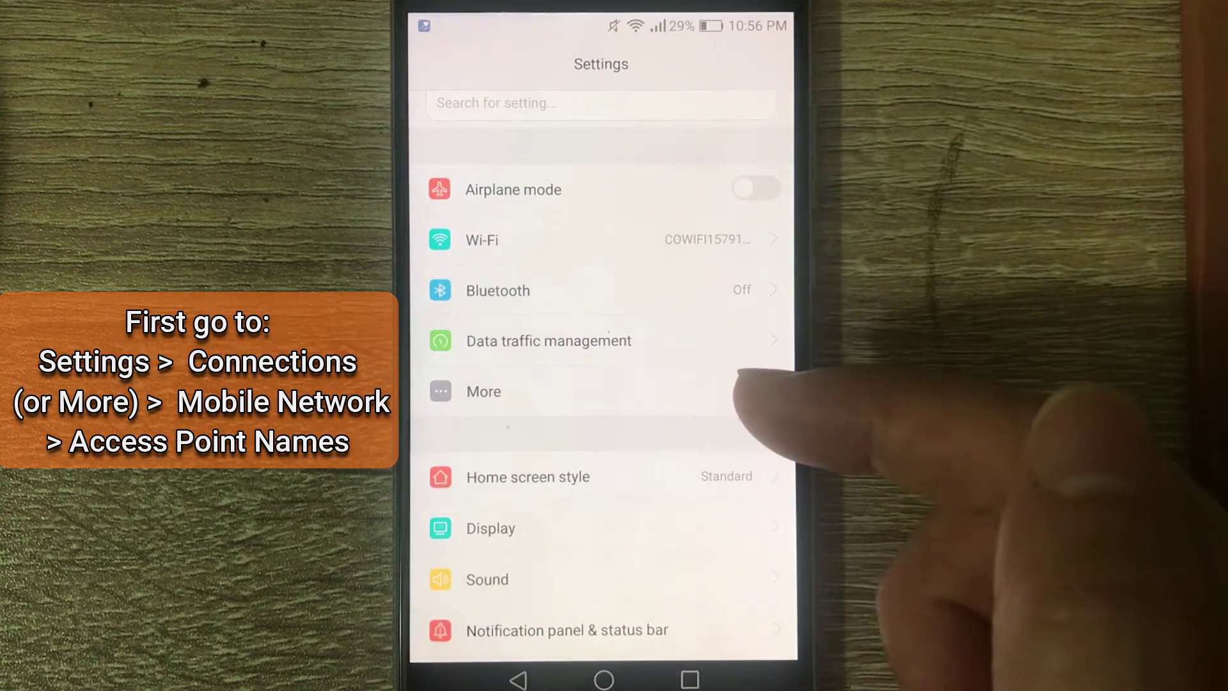
{"action": "left_click", "coordinate": [686, 384]}
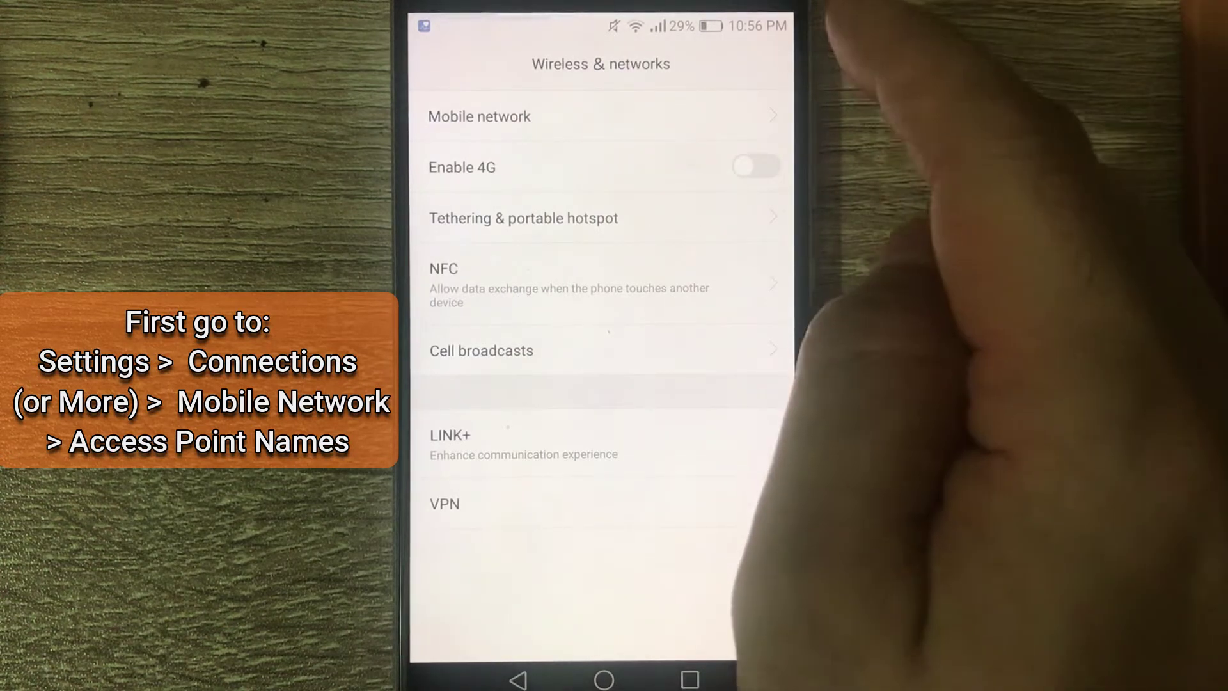
{"action": "left_click", "coordinate": [673, 116]}
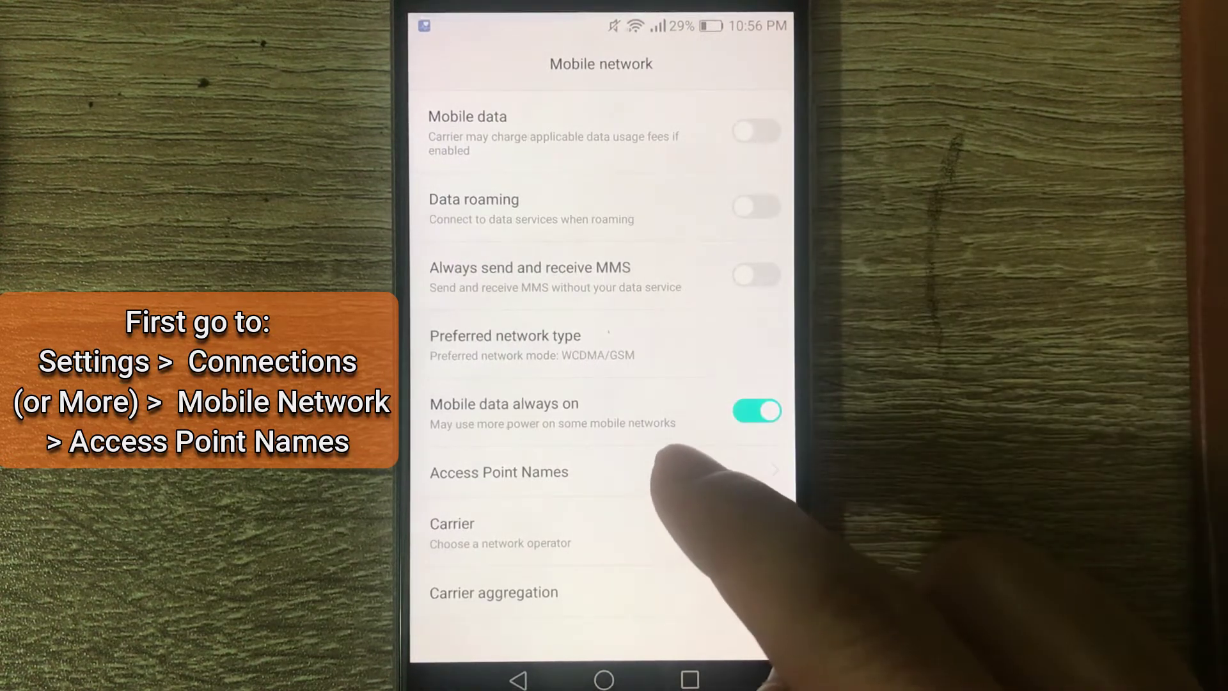
{"action": "left_click", "coordinate": [671, 470]}
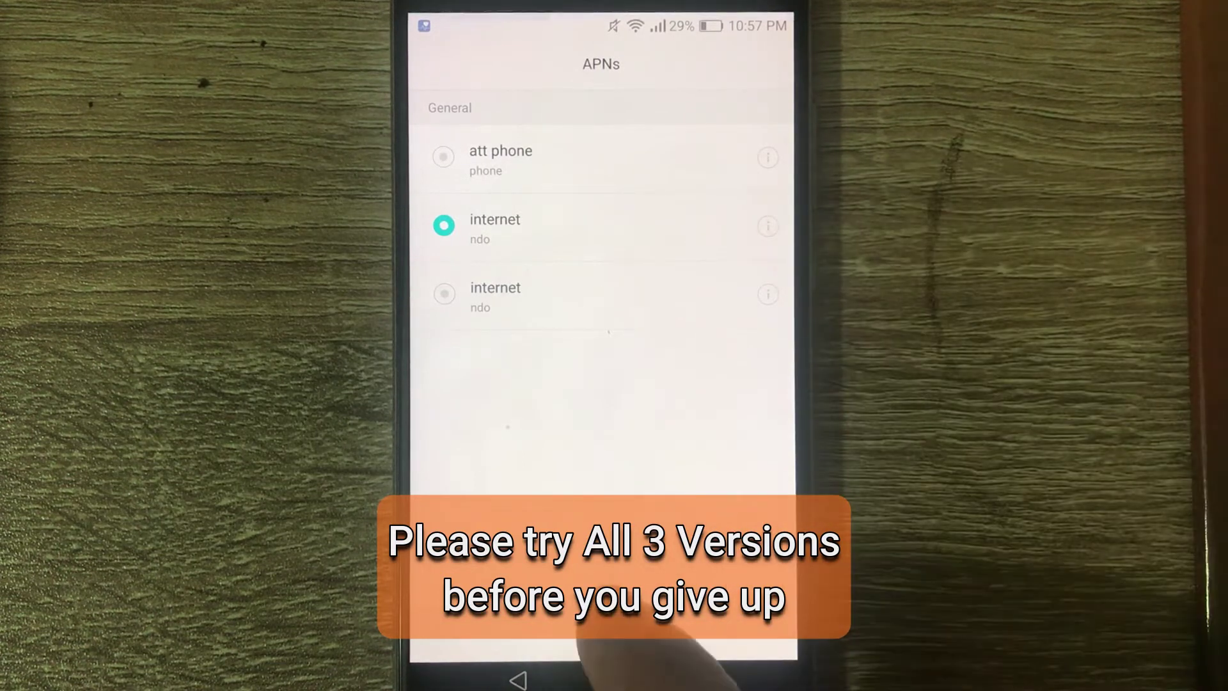
Step: Glance at the APN list menu, then open the internet access point for editing
{"action": "left_click", "coordinate": [604, 633]}
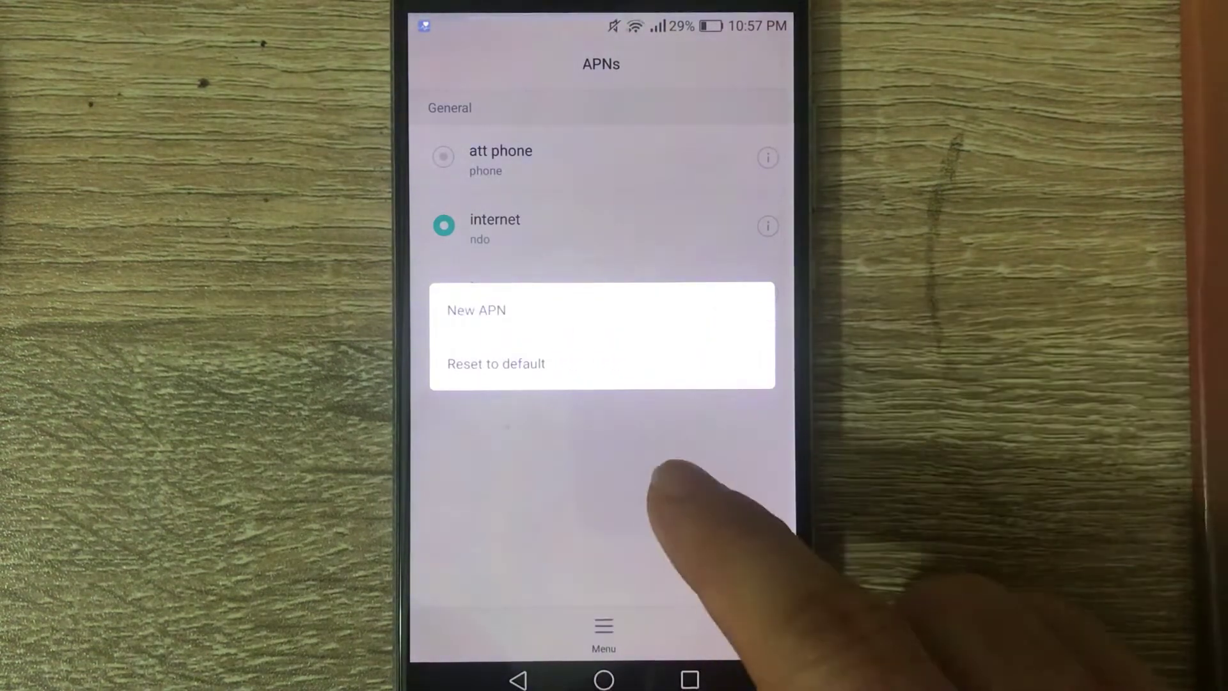
{"action": "left_click", "coordinate": [738, 470]}
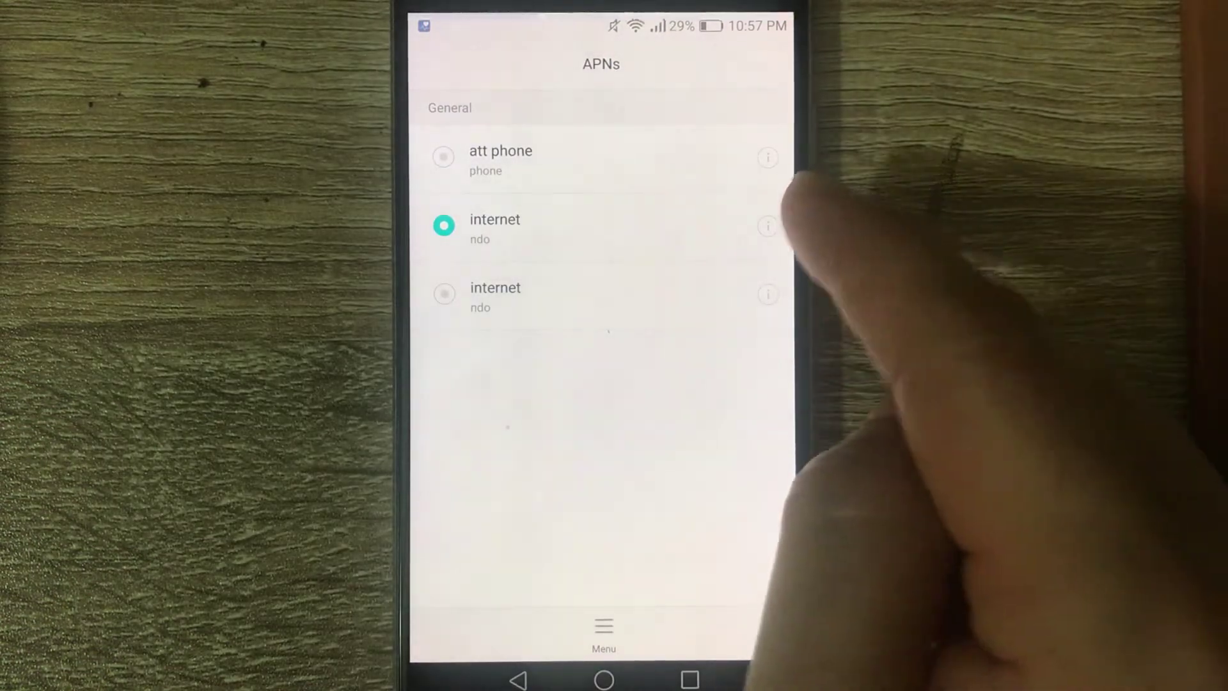
{"action": "left_click", "coordinate": [769, 225]}
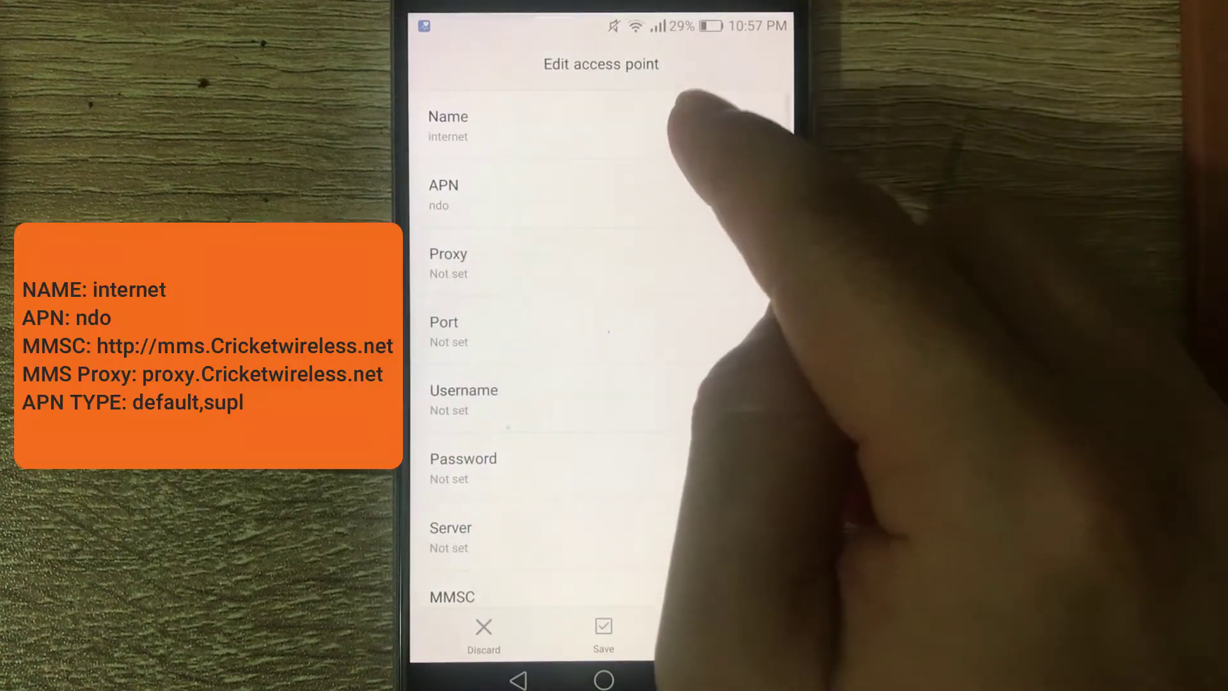
Step: Set the access point's Name to internet and its APN to ndo
{"action": "left_click", "coordinate": [672, 130]}
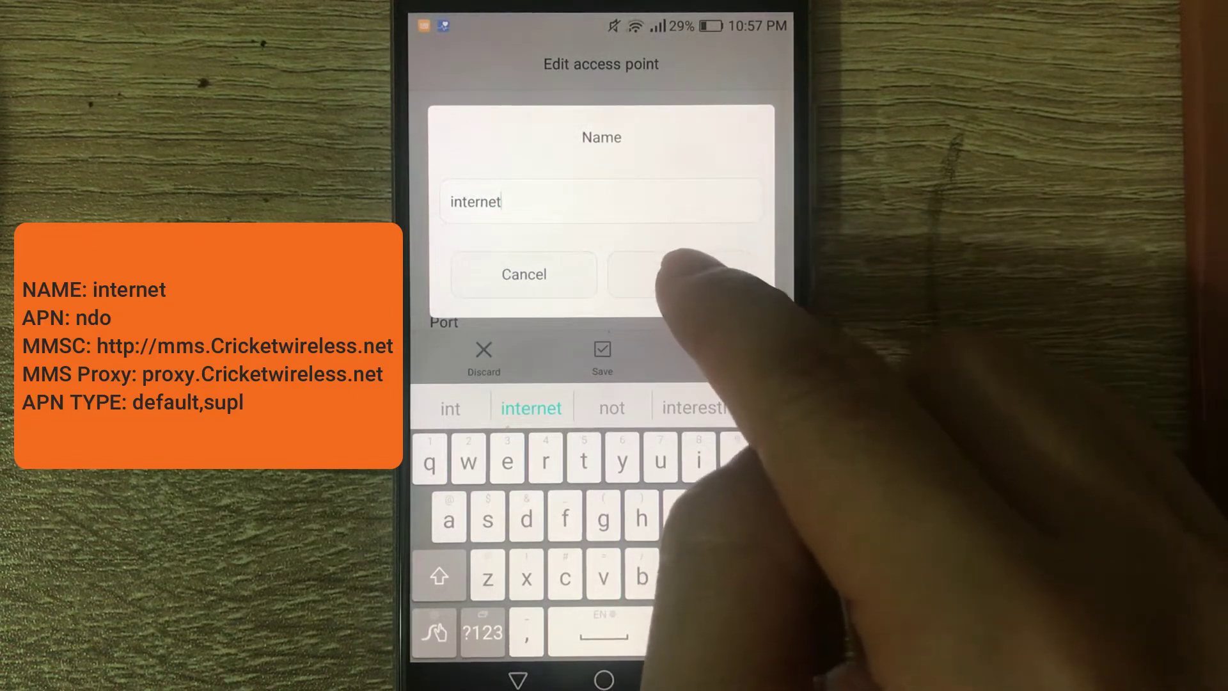
{"action": "left_click", "coordinate": [679, 273]}
{"action": "left_click", "coordinate": [672, 192]}
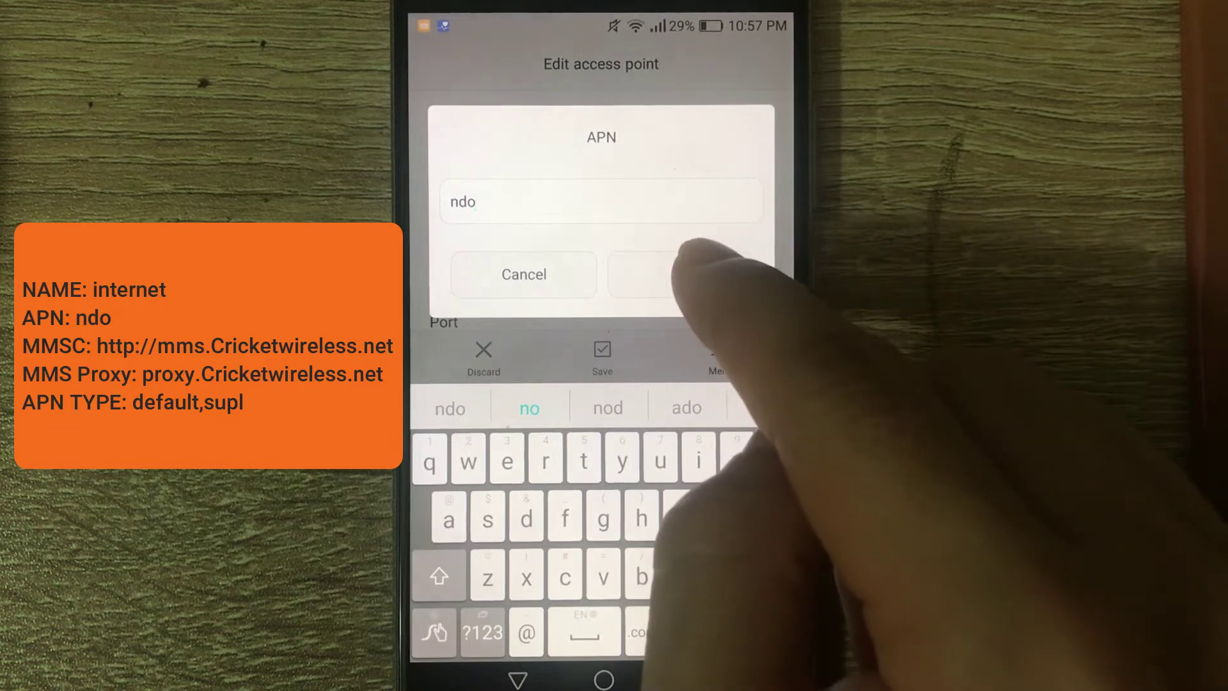
{"action": "left_click", "coordinate": [680, 273]}
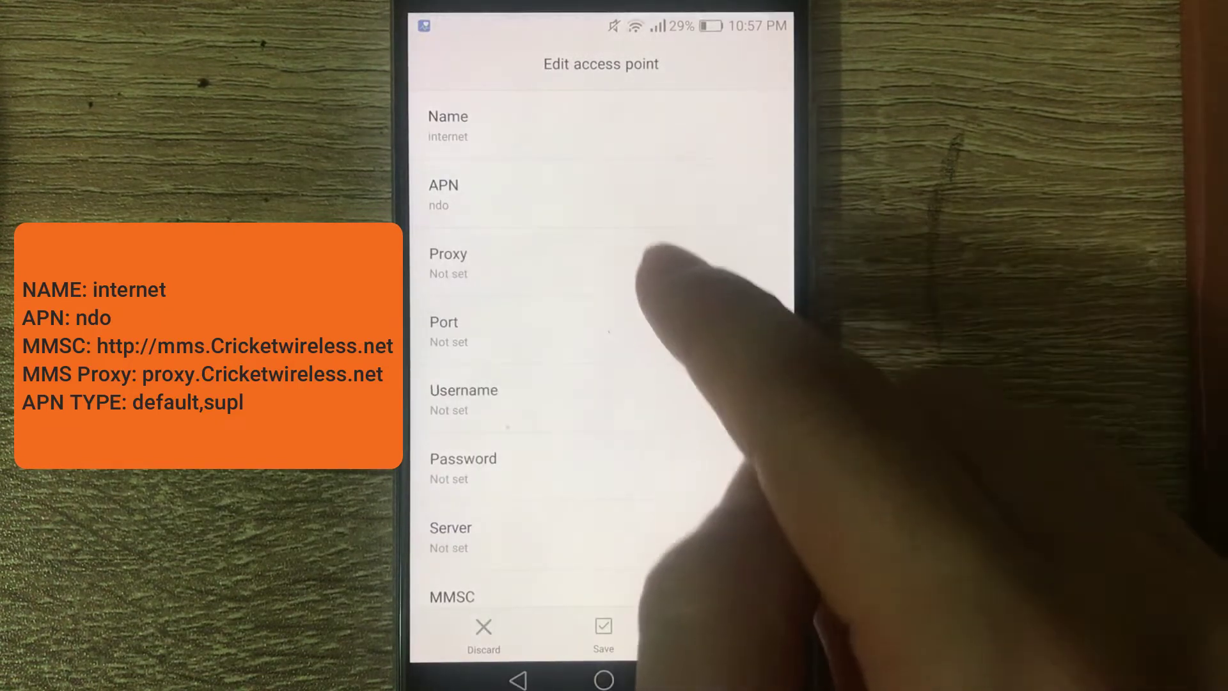
{"action": "scroll", "coordinate": [633, 413], "scroll_direction": "down", "scroll_amount": 1}
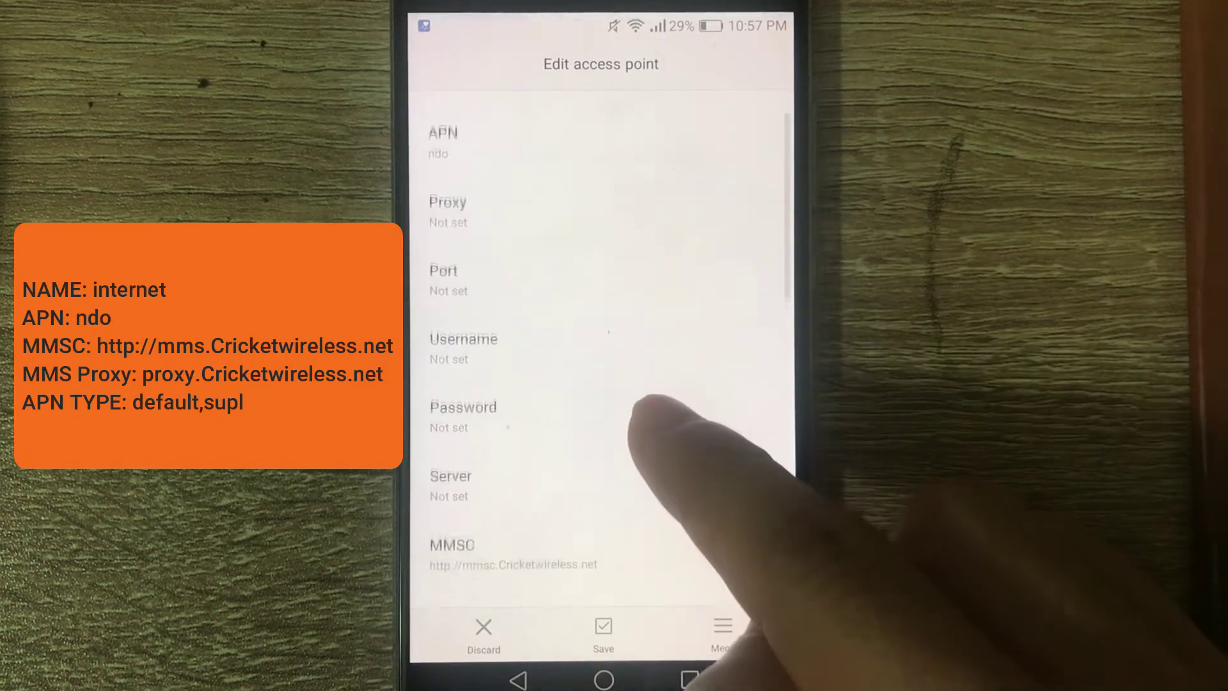
{"action": "scroll", "coordinate": [638, 398], "scroll_direction": "down", "scroll_amount": 1}
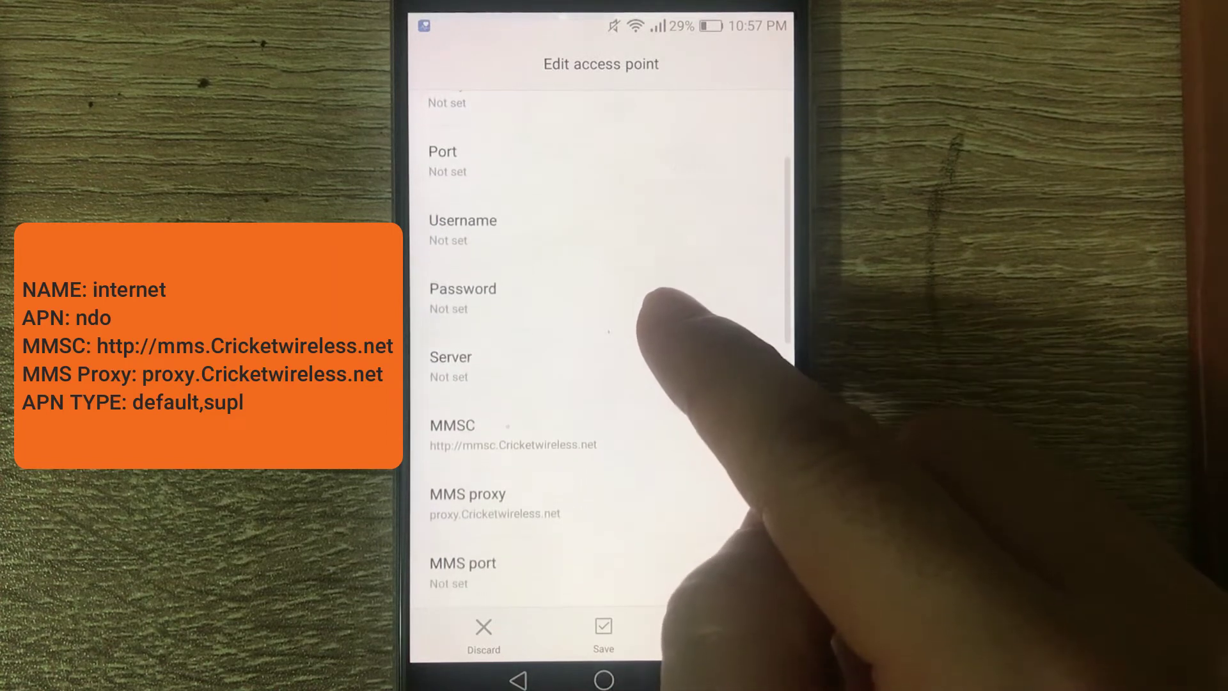
{"action": "left_click", "coordinate": [633, 427]}
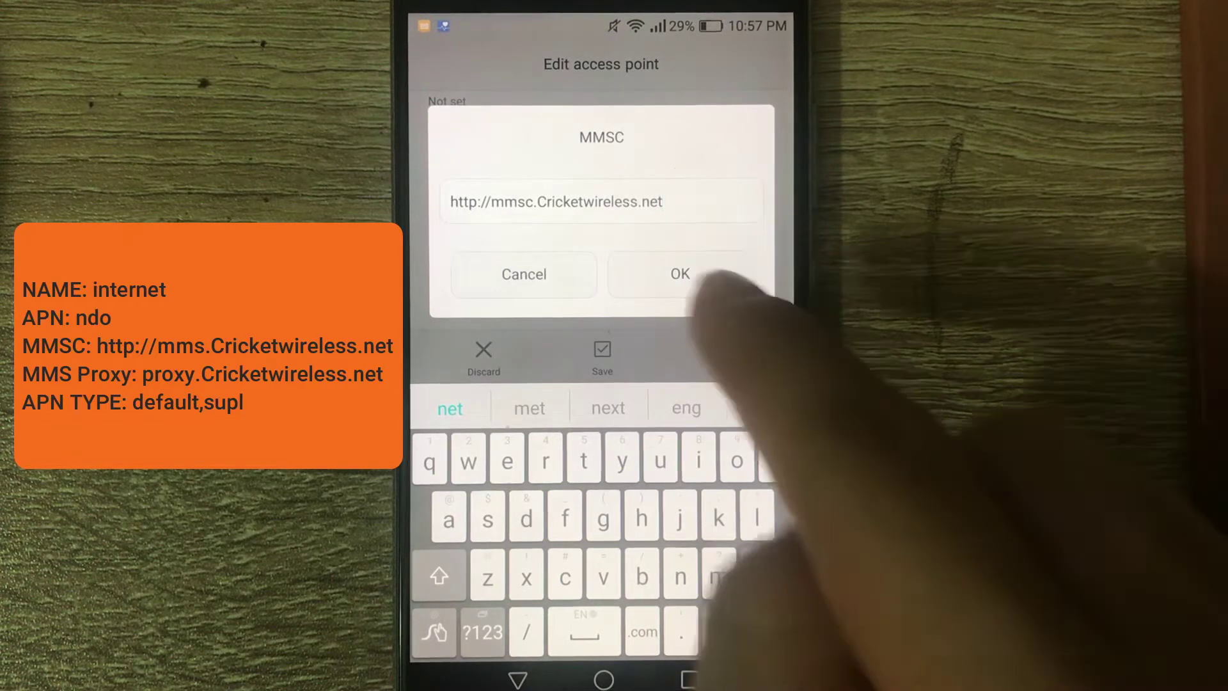
{"action": "left_click", "coordinate": [683, 275]}
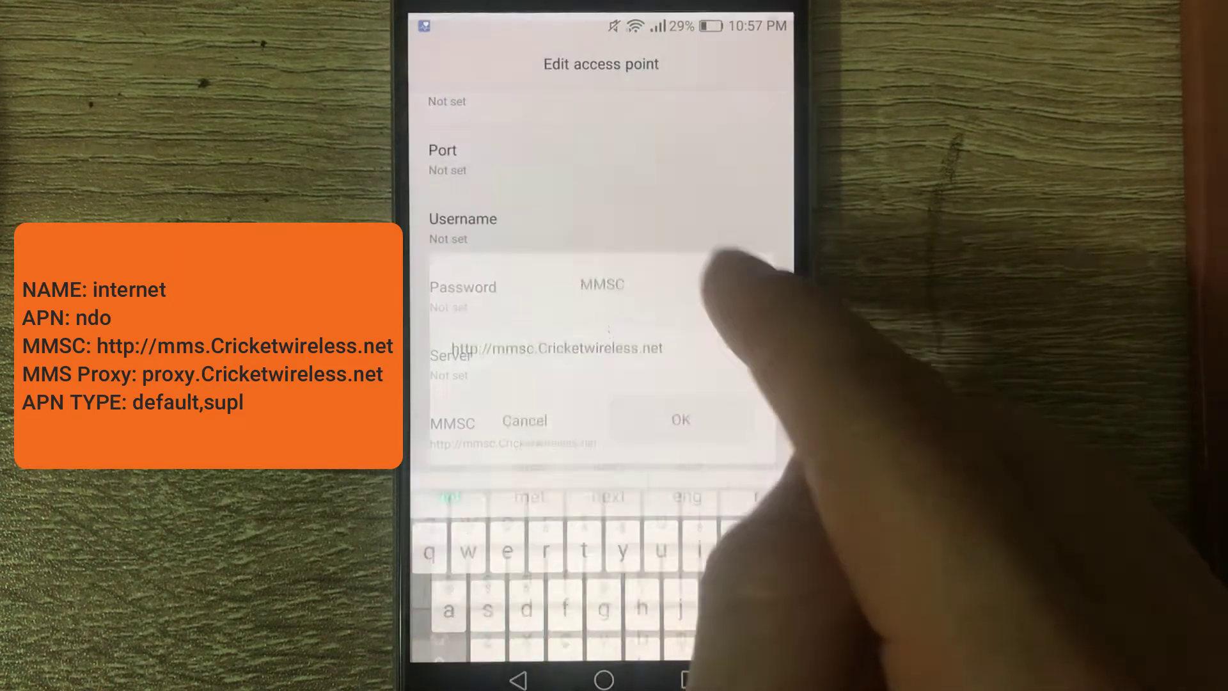
{"action": "left_click", "coordinate": [500, 501]}
{"action": "type", "text": "proxy.Cricketwireless.net"}
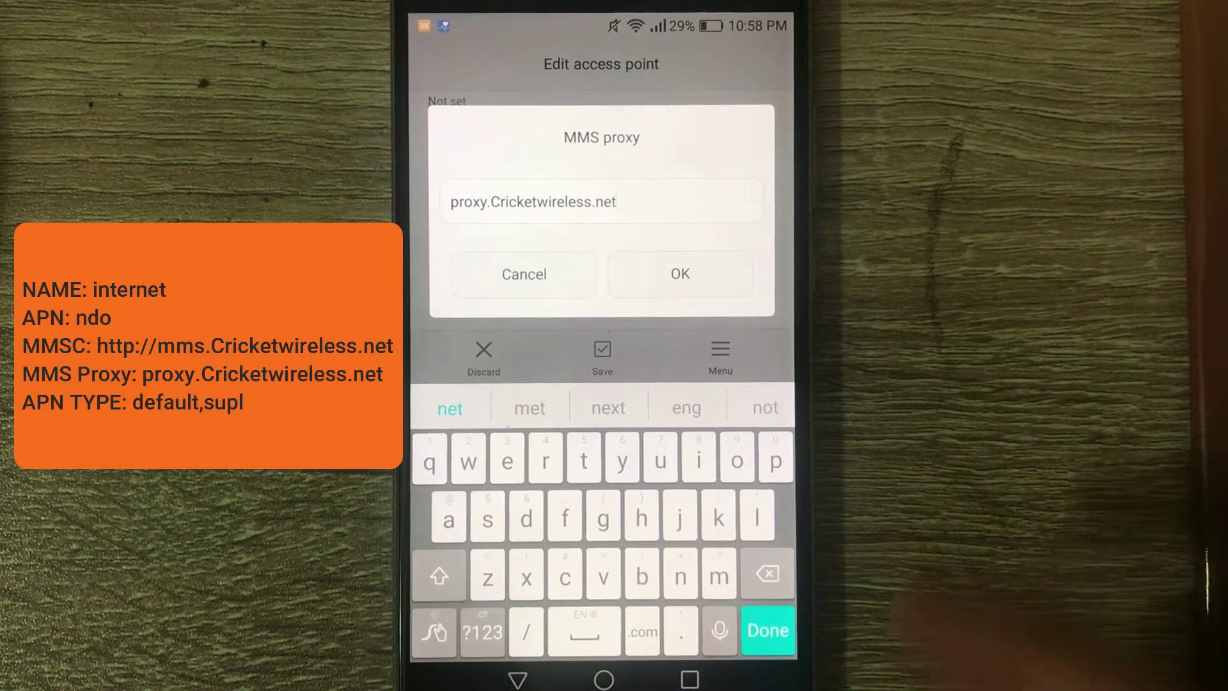
{"action": "left_click", "coordinate": [680, 274]}
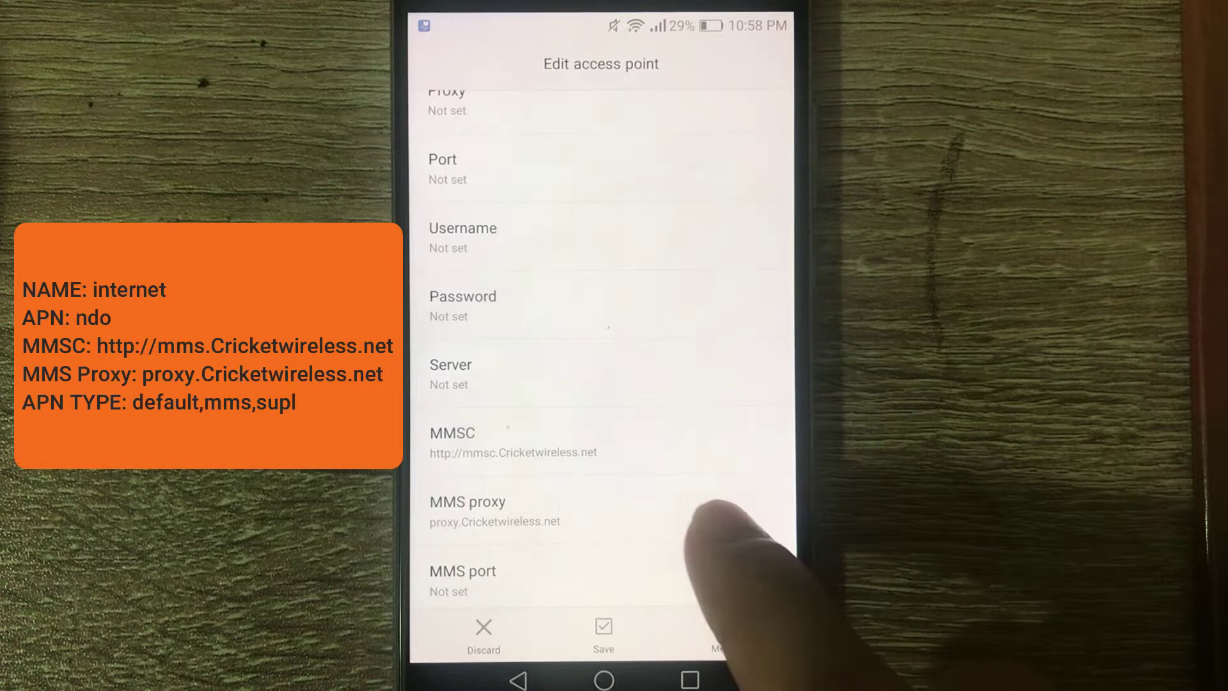
{"action": "scroll", "coordinate": [662, 470], "scroll_direction": "down", "scroll_amount": 2}
{"action": "scroll", "coordinate": [662, 451], "scroll_direction": "down", "scroll_amount": 1}
{"action": "scroll", "coordinate": [643, 441], "scroll_direction": "down", "scroll_amount": 1}
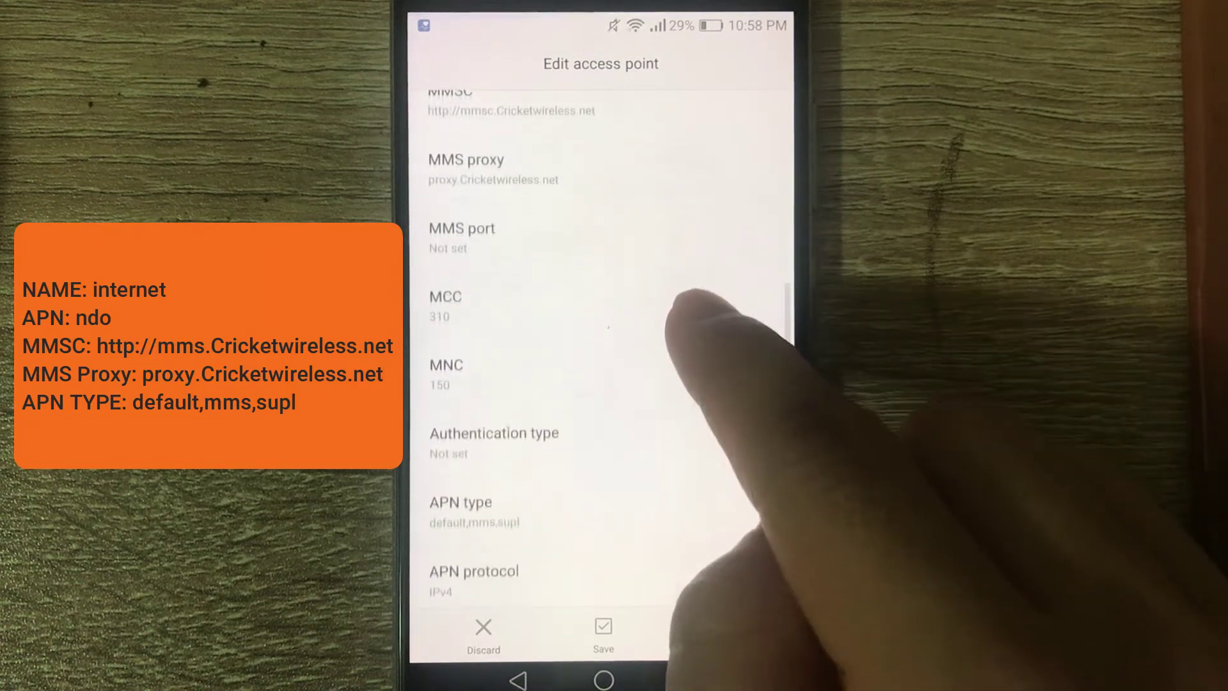
{"action": "scroll", "coordinate": [643, 442], "scroll_direction": "down", "scroll_amount": 2}
{"action": "scroll", "coordinate": [659, 343], "scroll_direction": "down", "scroll_amount": 1}
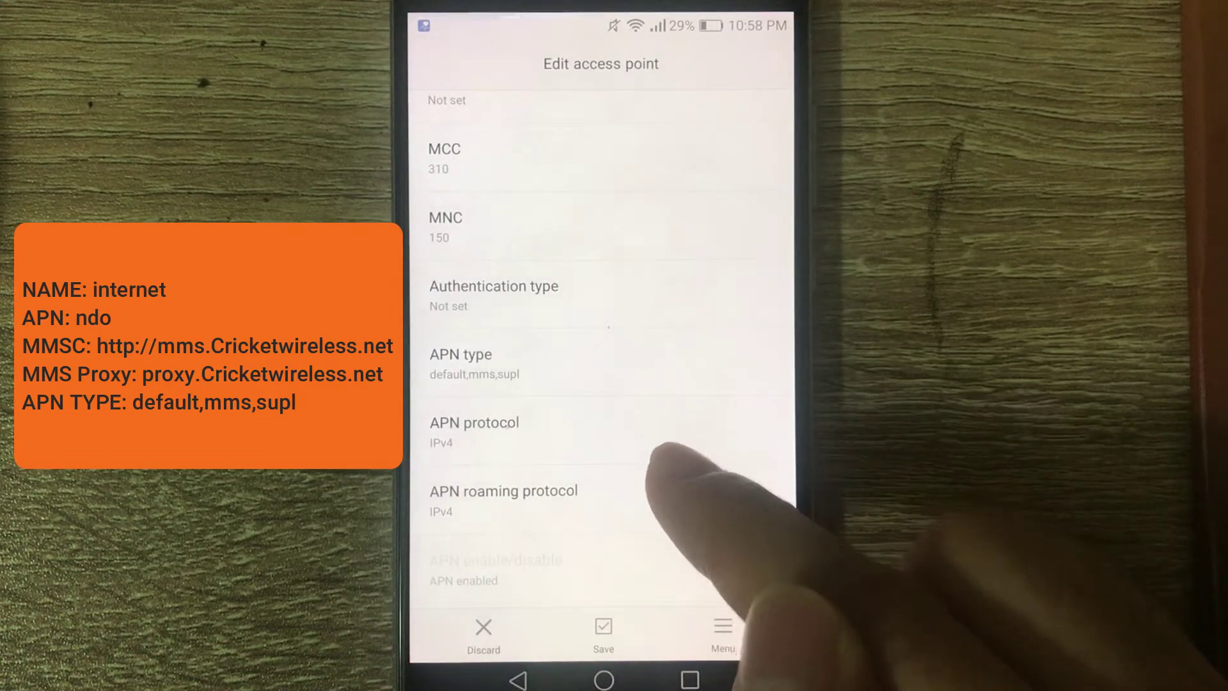
{"action": "scroll", "coordinate": [634, 475], "scroll_direction": "down", "scroll_amount": 2}
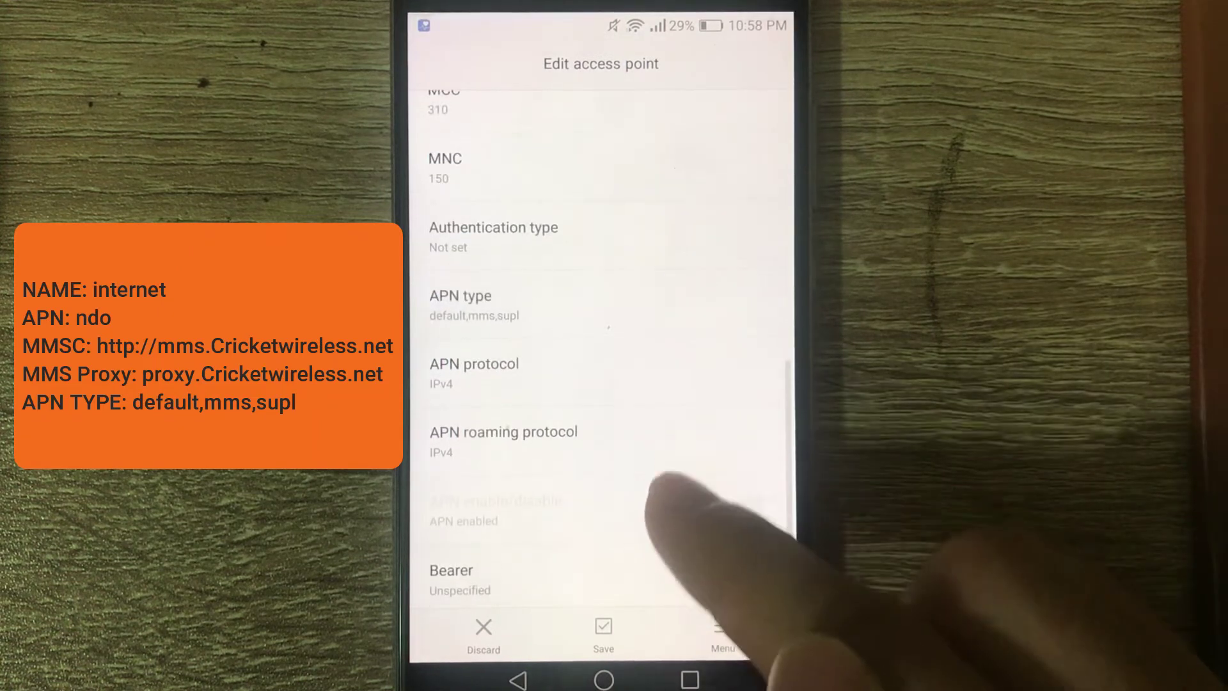
{"action": "scroll", "coordinate": [653, 432], "scroll_direction": "down", "scroll_amount": 2}
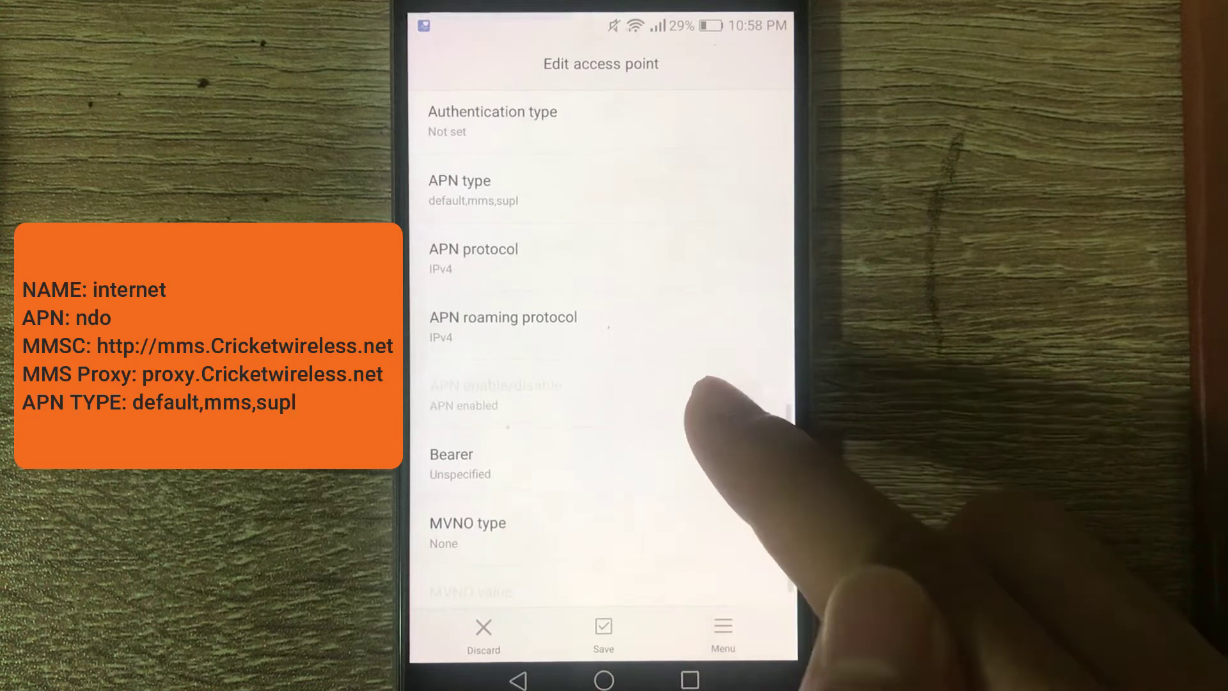
Step: Enter default,mms,supl as the access point's APN type
{"action": "left_click", "coordinate": [576, 182]}
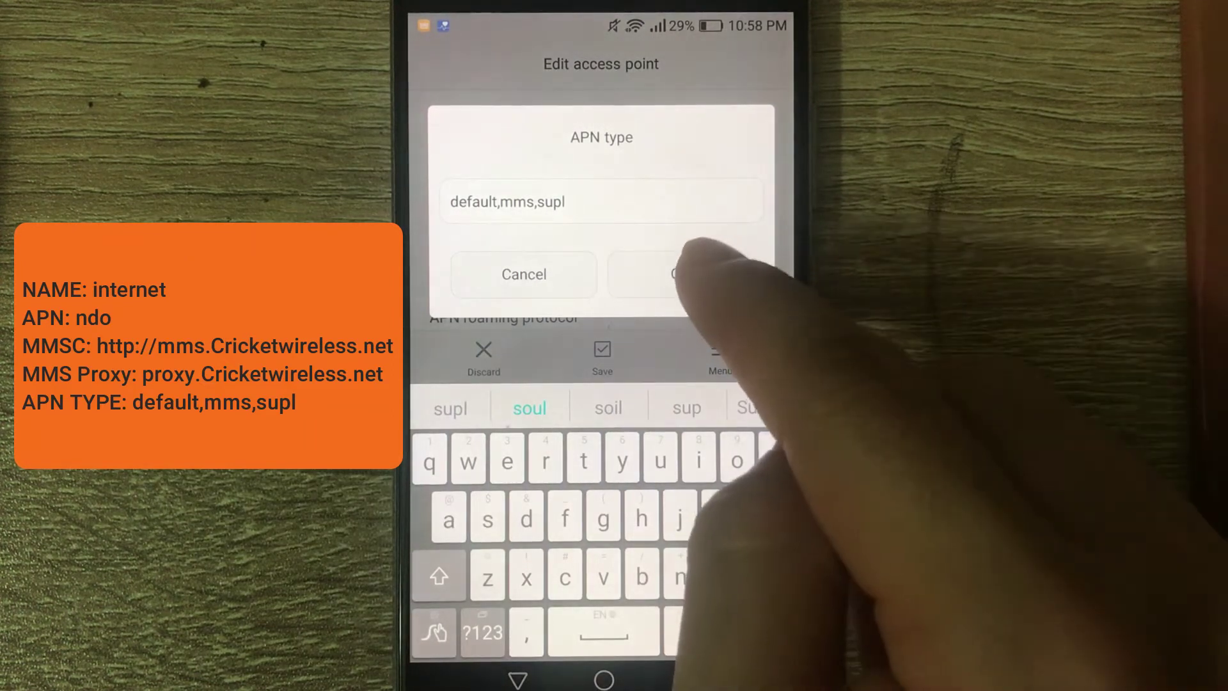
{"action": "left_click", "coordinate": [679, 274]}
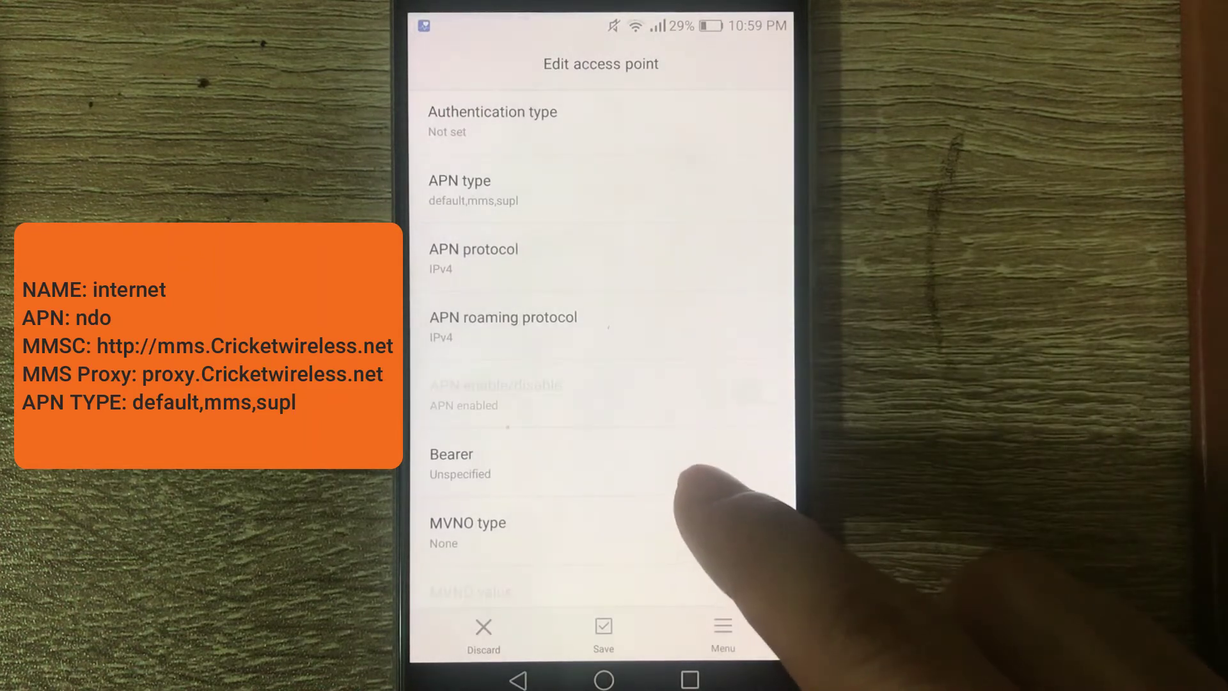
{"action": "scroll", "coordinate": [671, 460], "scroll_direction": "down", "scroll_amount": 1}
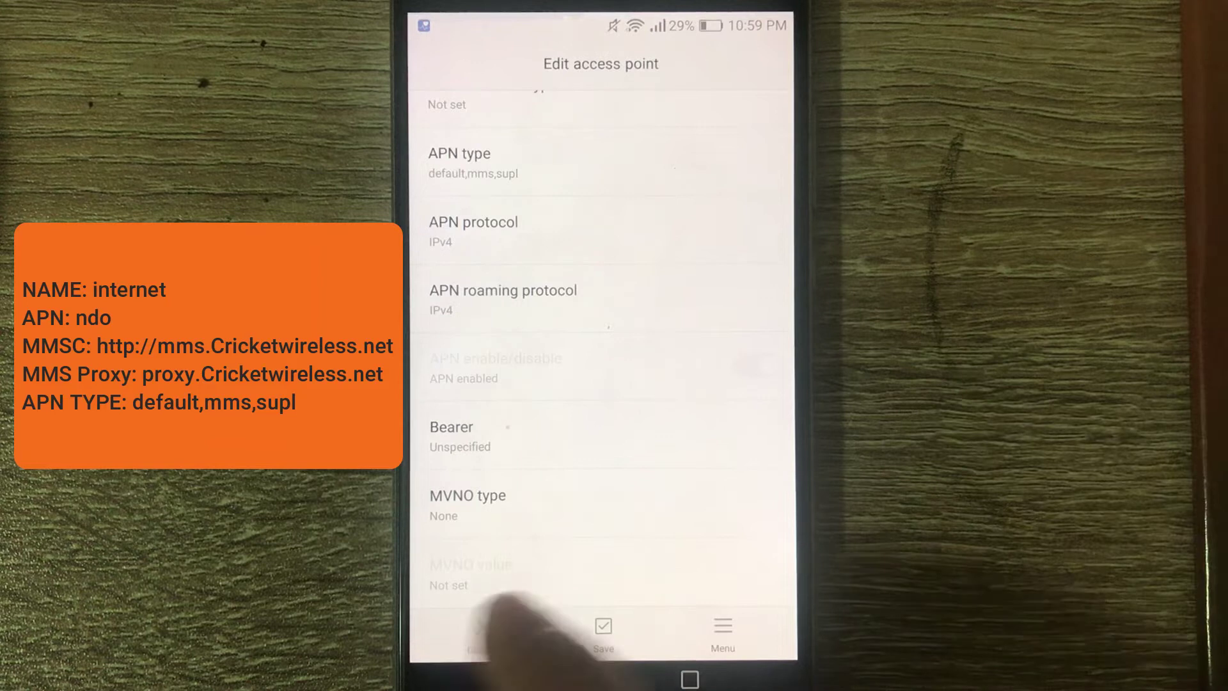
Step: Leave the access point editor and go back to the APNs list
{"action": "left_click", "coordinate": [604, 626]}
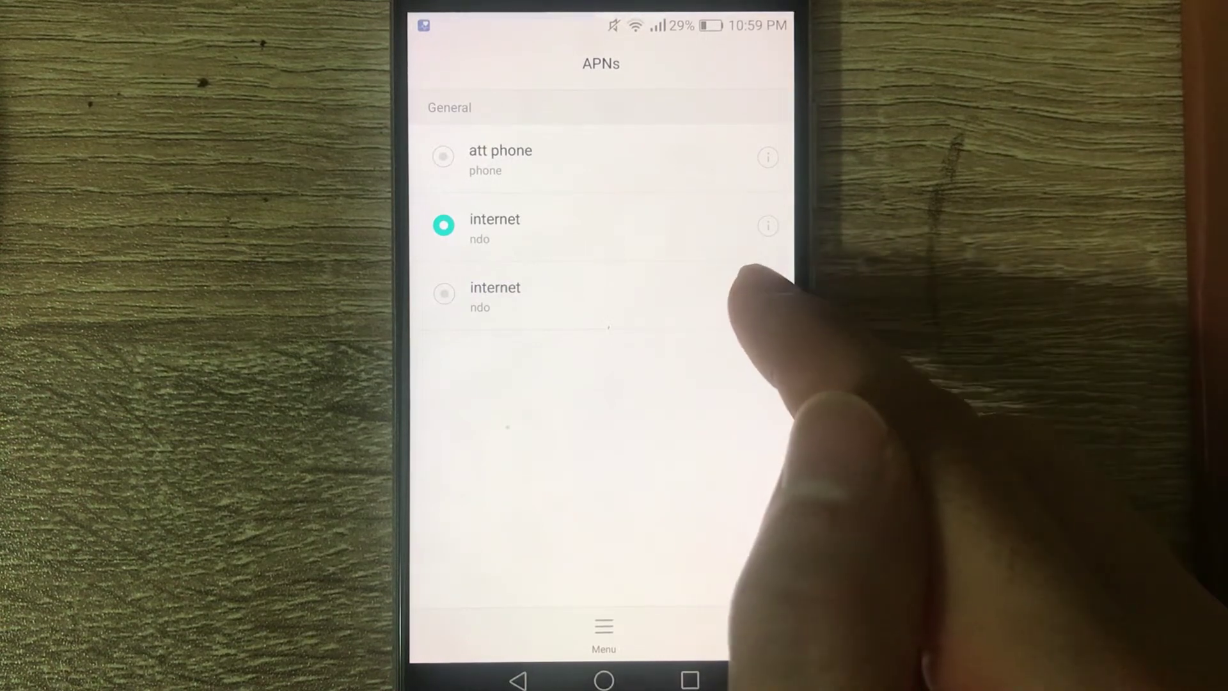
{"action": "left_click", "coordinate": [734, 293]}
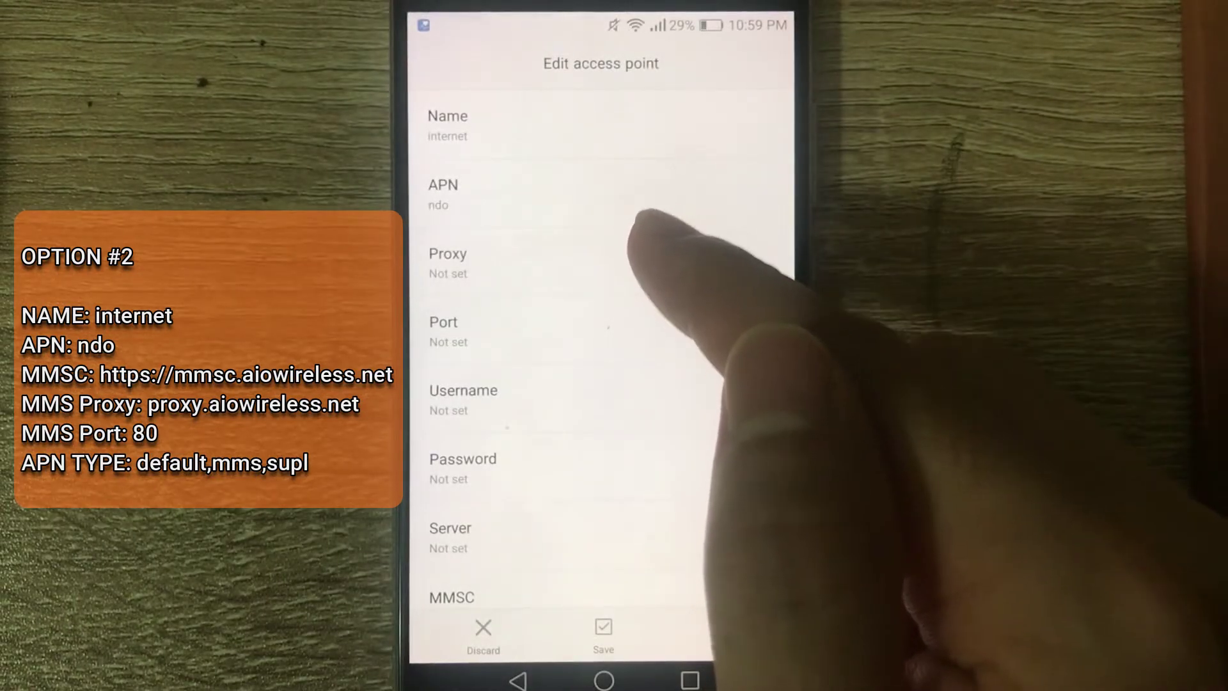
{"action": "scroll", "coordinate": [652, 346], "scroll_direction": "down", "scroll_amount": 2}
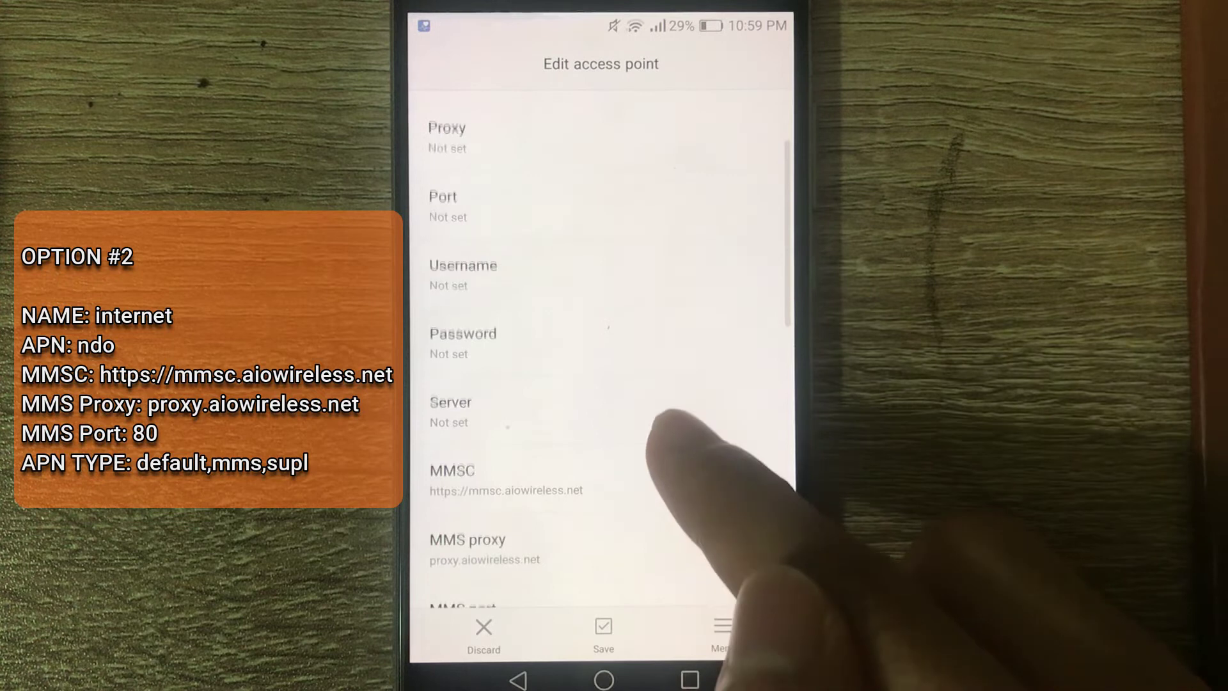
{"action": "scroll", "coordinate": [662, 423], "scroll_direction": "down", "scroll_amount": 1}
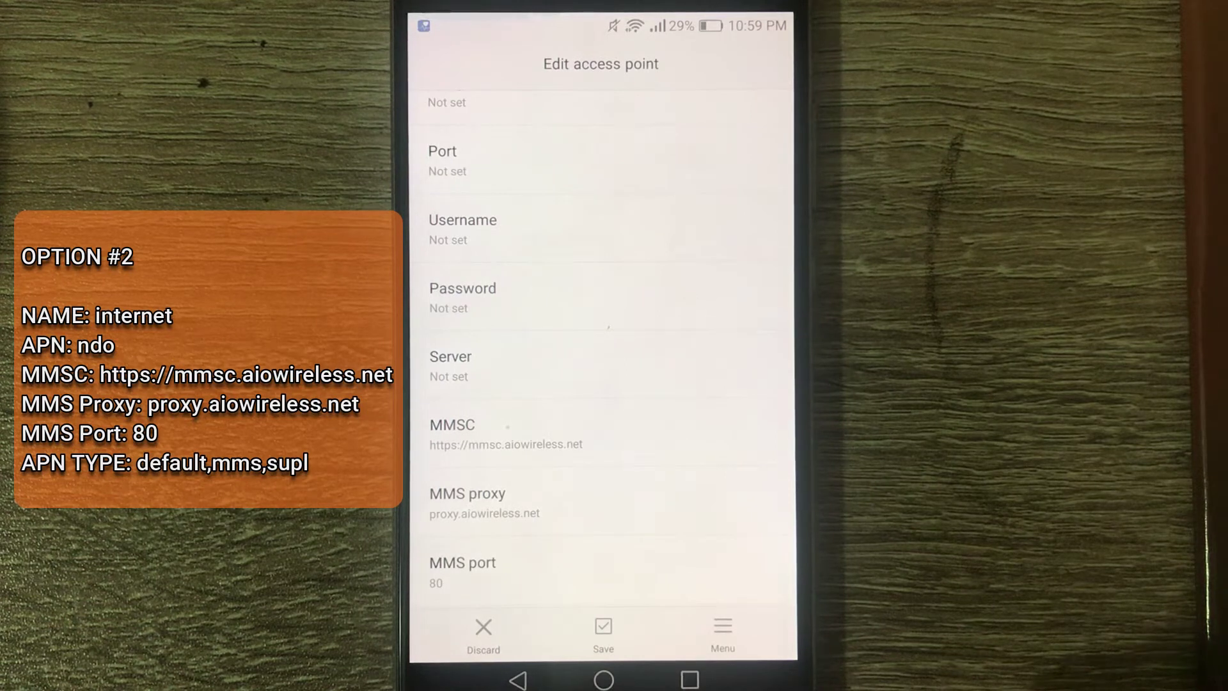
{"action": "left_click", "coordinate": [576, 434]}
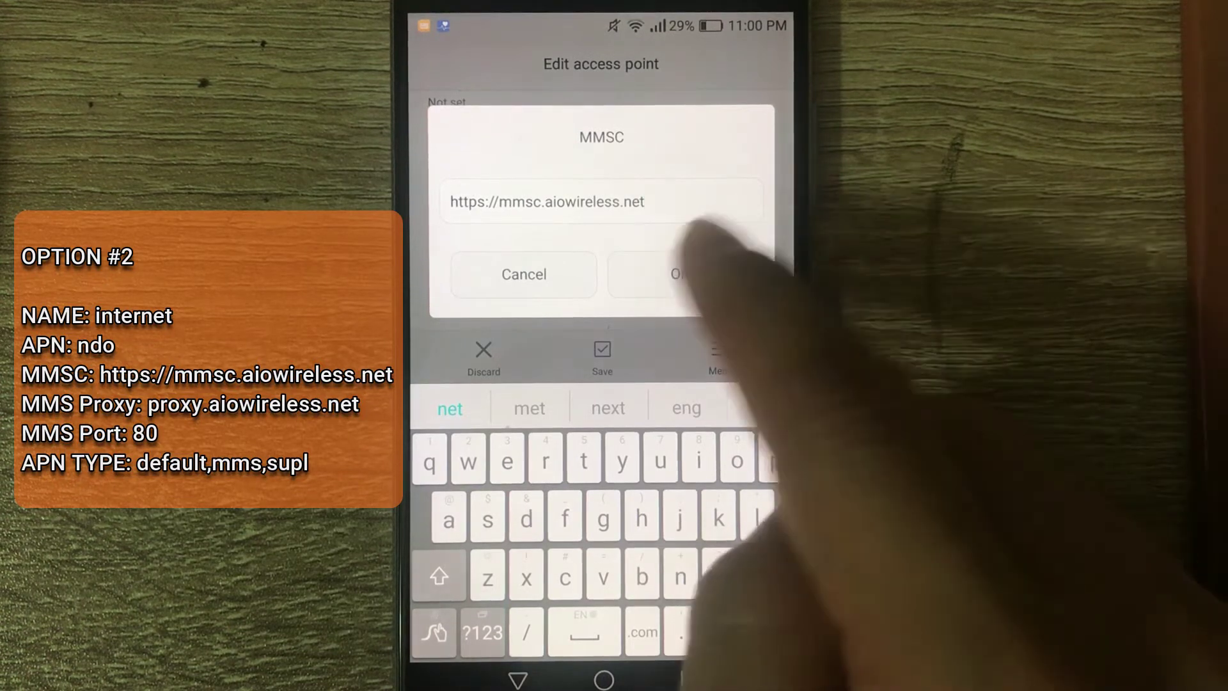
{"action": "left_click", "coordinate": [681, 274]}
{"action": "left_click", "coordinate": [614, 493]}
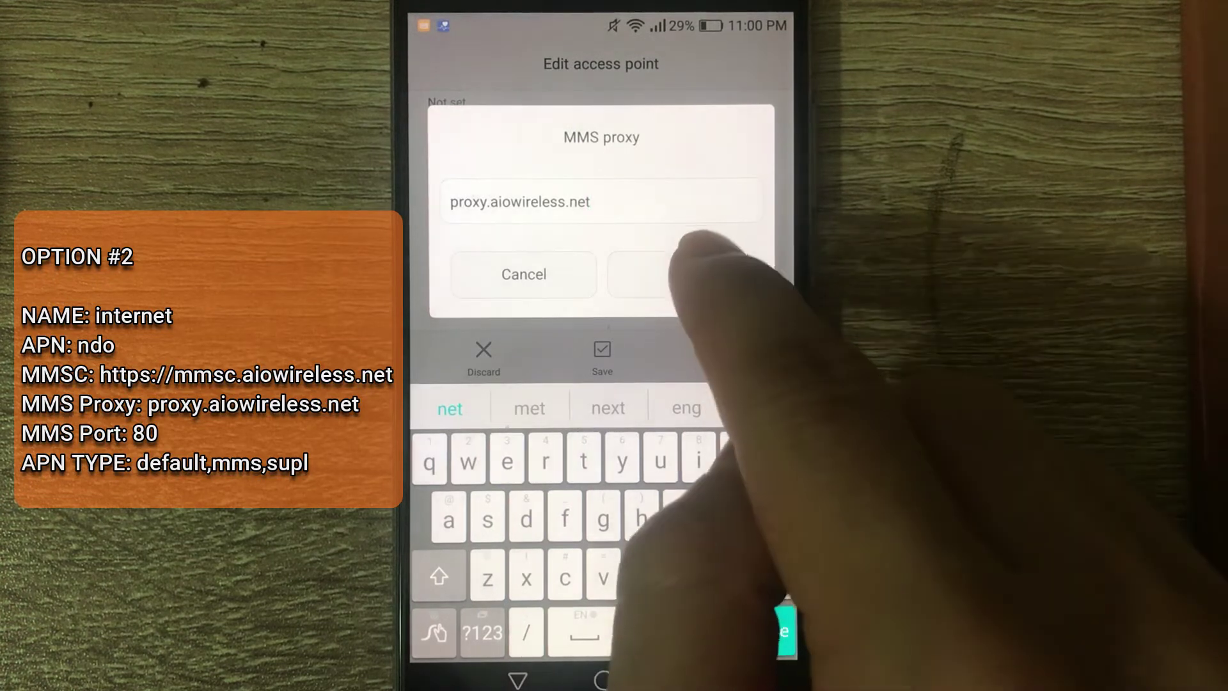
{"action": "left_click", "coordinate": [681, 273]}
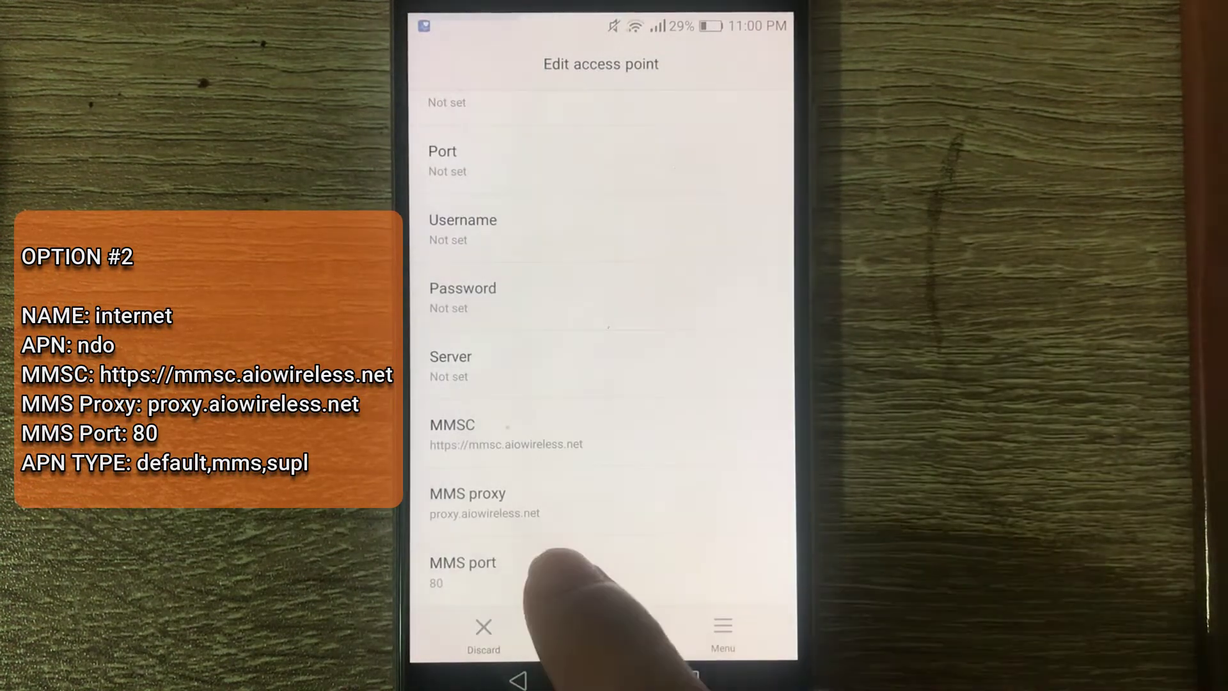
{"action": "left_click", "coordinate": [548, 571]}
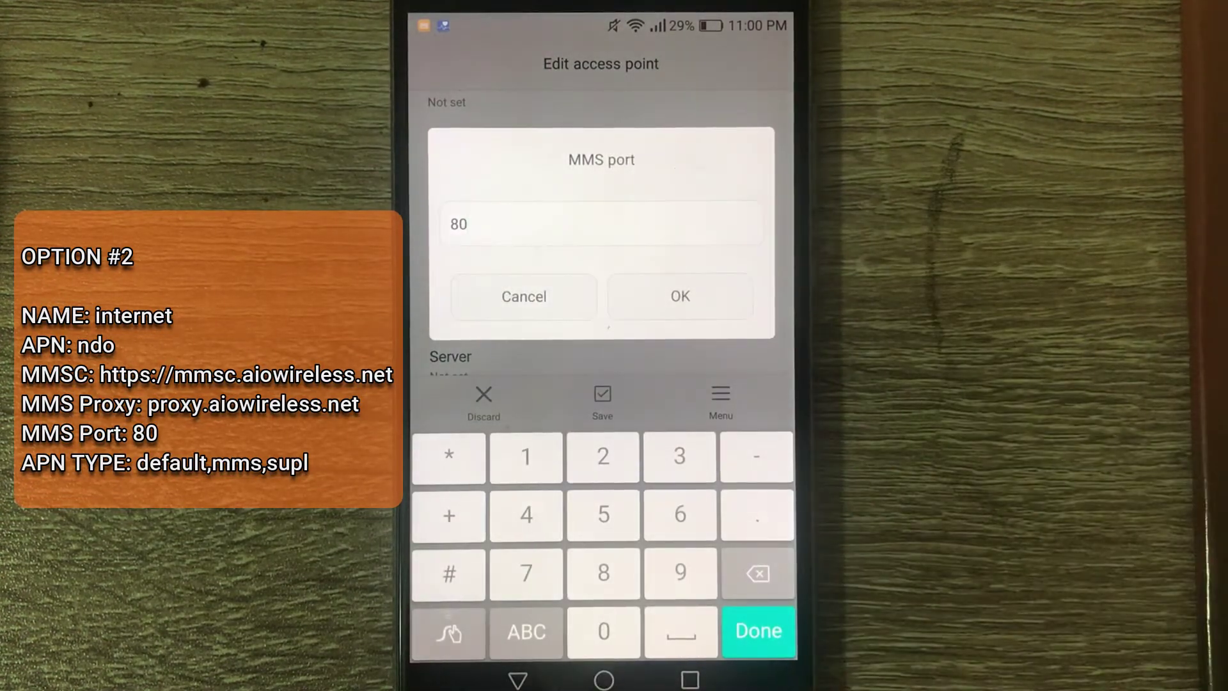
{"action": "left_click", "coordinate": [680, 295]}
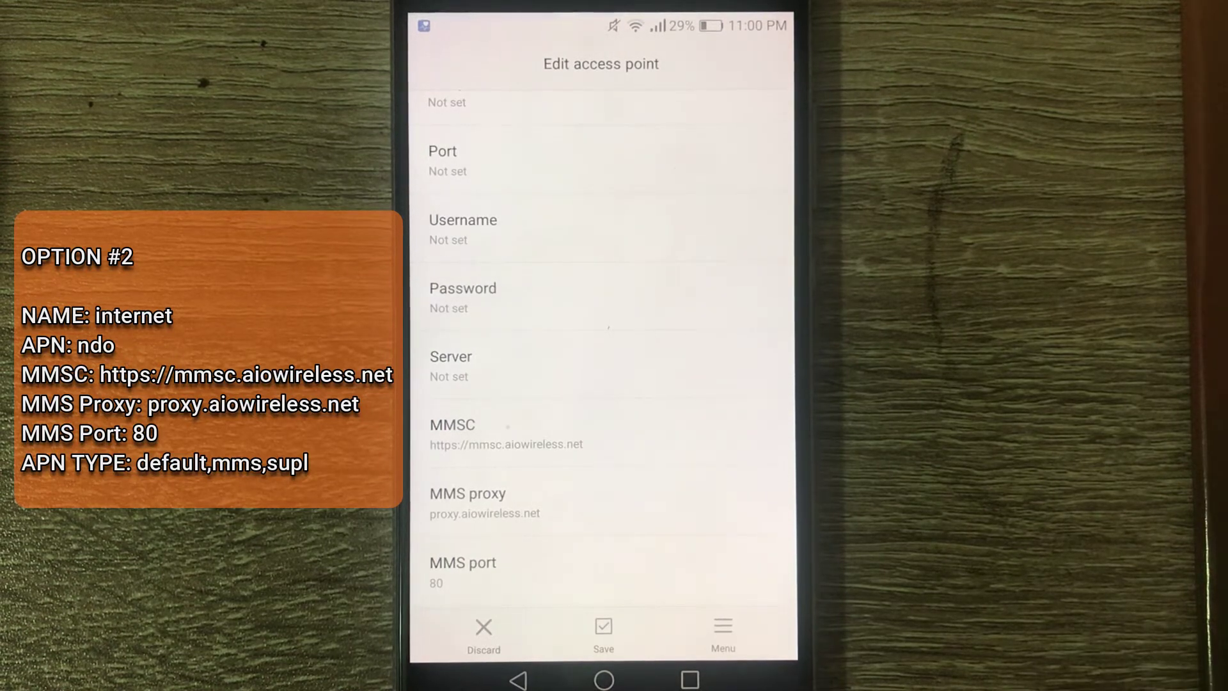
Step: Discard the internet entry's edits and open the att phone access point
{"action": "left_click", "coordinate": [484, 633]}
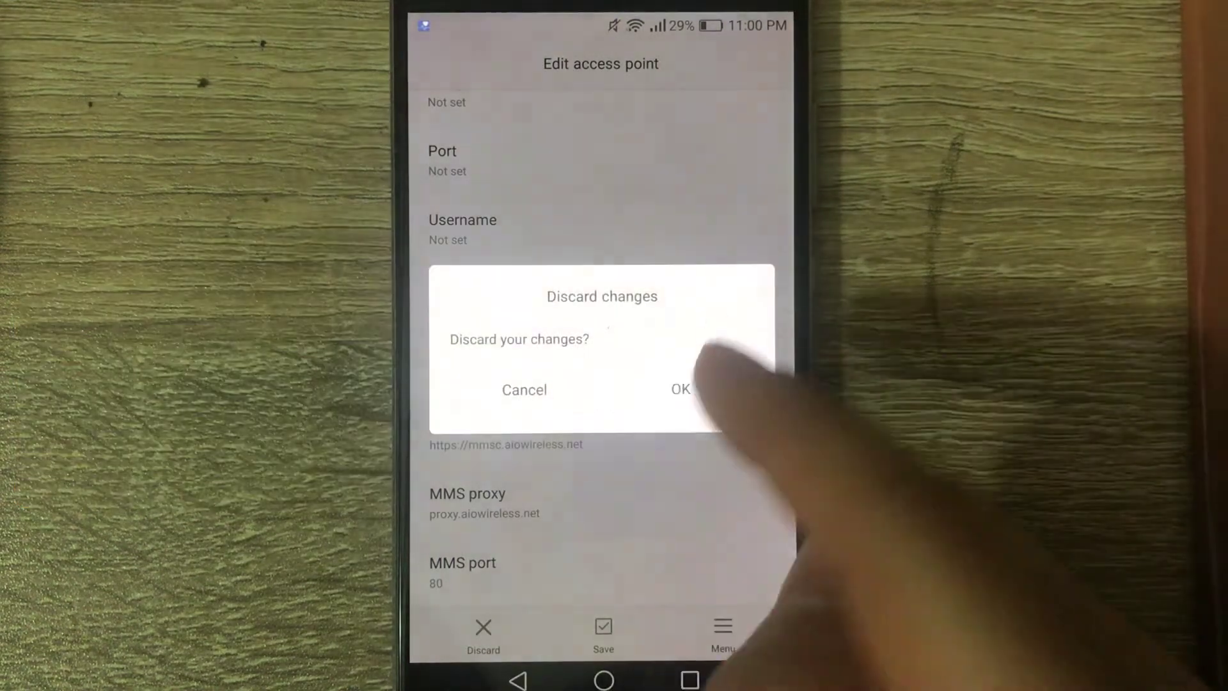
{"action": "left_click", "coordinate": [680, 390]}
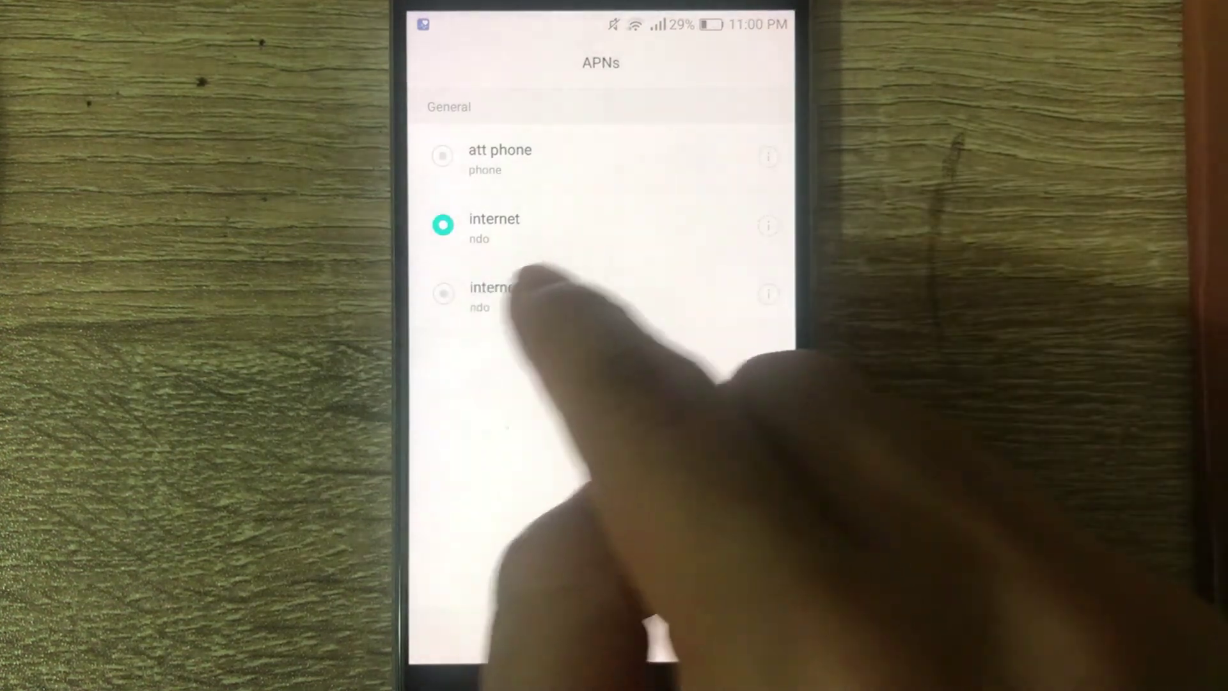
{"action": "left_click", "coordinate": [461, 294]}
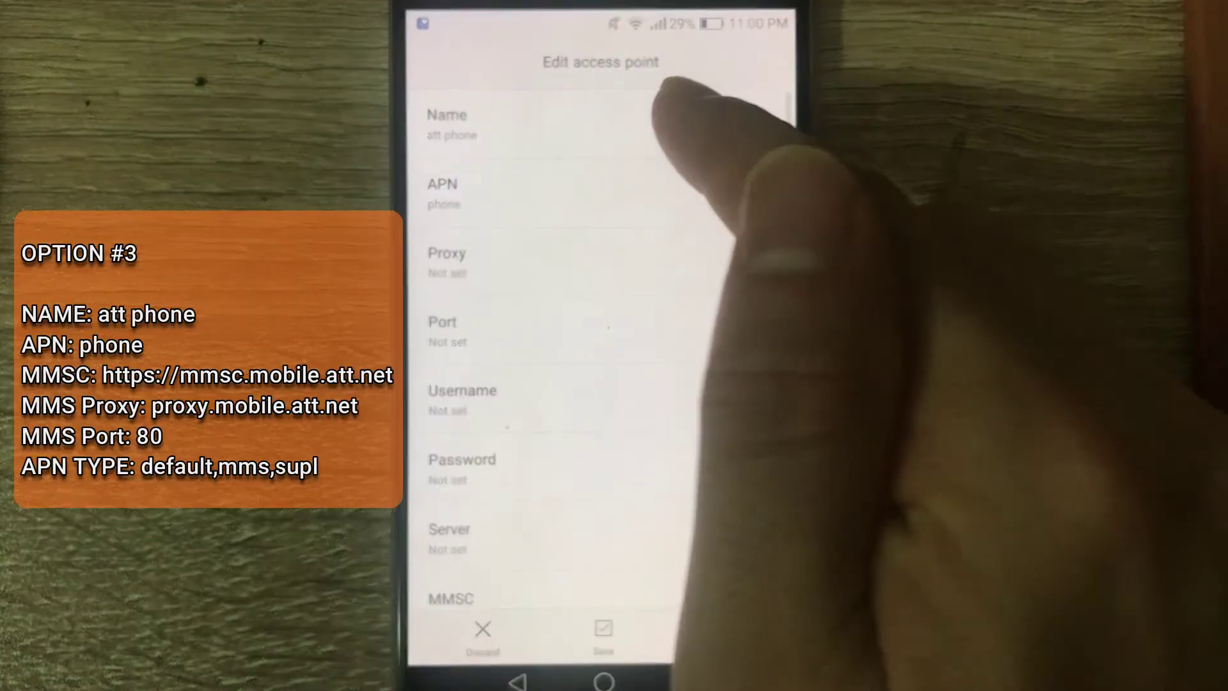
Step: Confirm the att phone access point's Name as att phone and APN as phone
{"action": "left_click", "coordinate": [671, 120]}
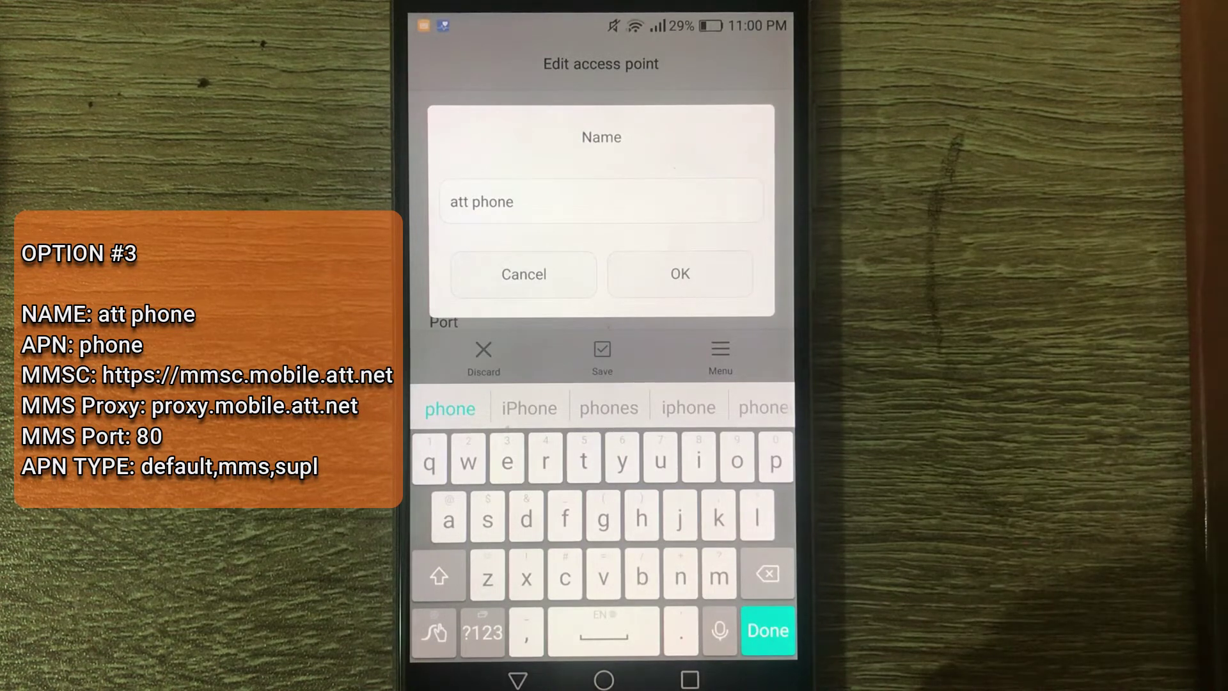
{"action": "left_click", "coordinate": [680, 273]}
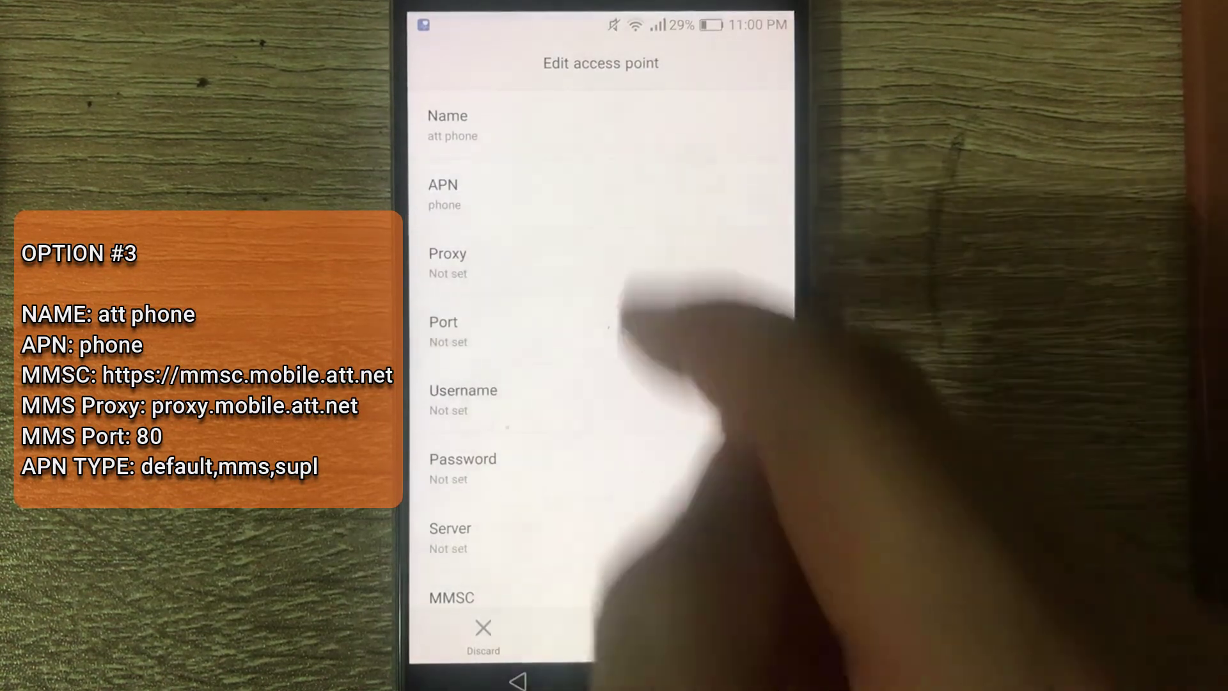
{"action": "left_click", "coordinate": [595, 195]}
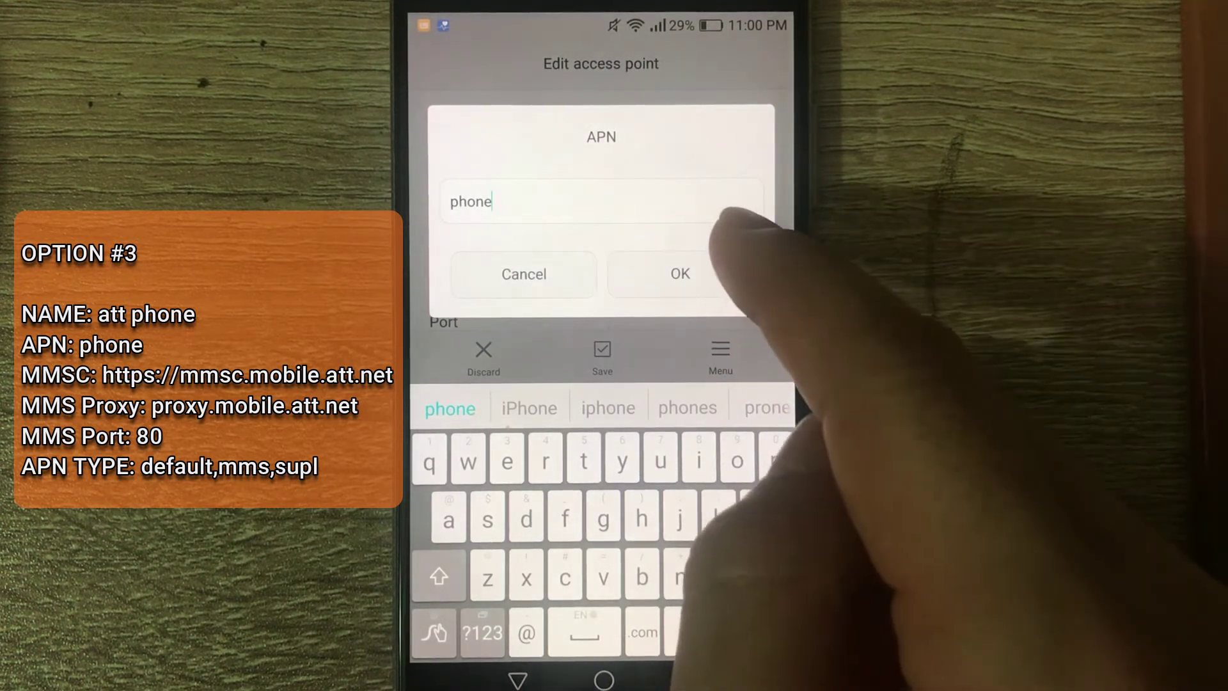
{"action": "left_click", "coordinate": [680, 274]}
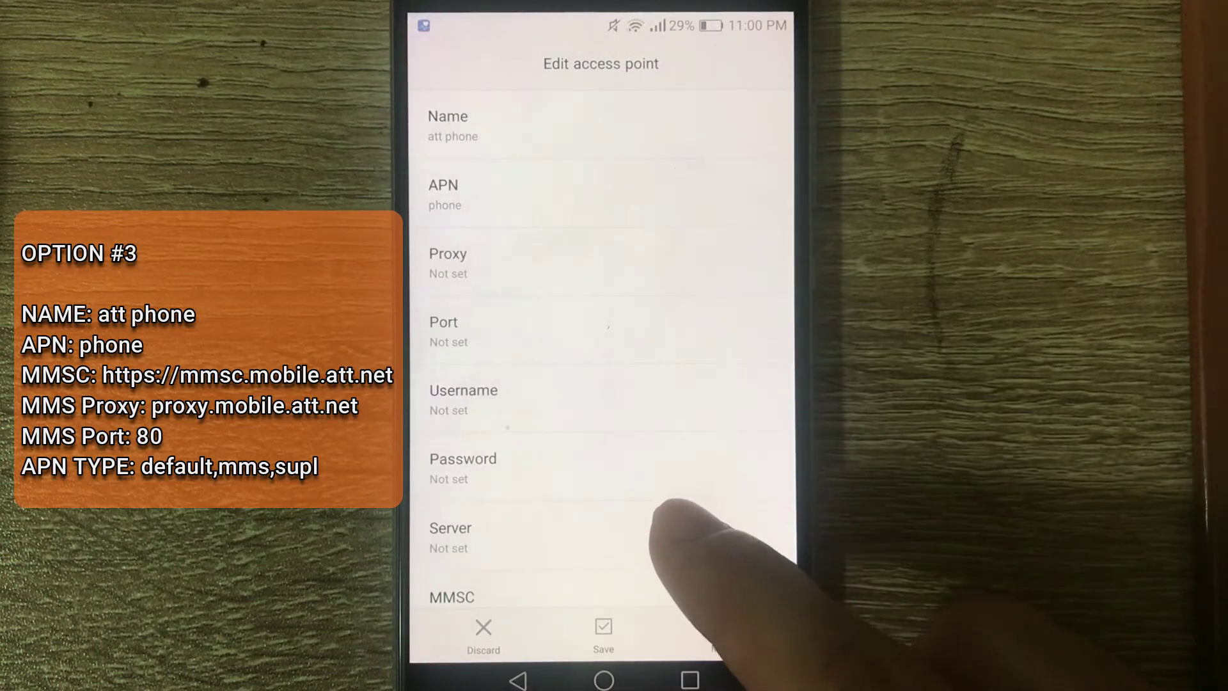
{"action": "scroll", "coordinate": [671, 514], "scroll_direction": "down", "scroll_amount": 2}
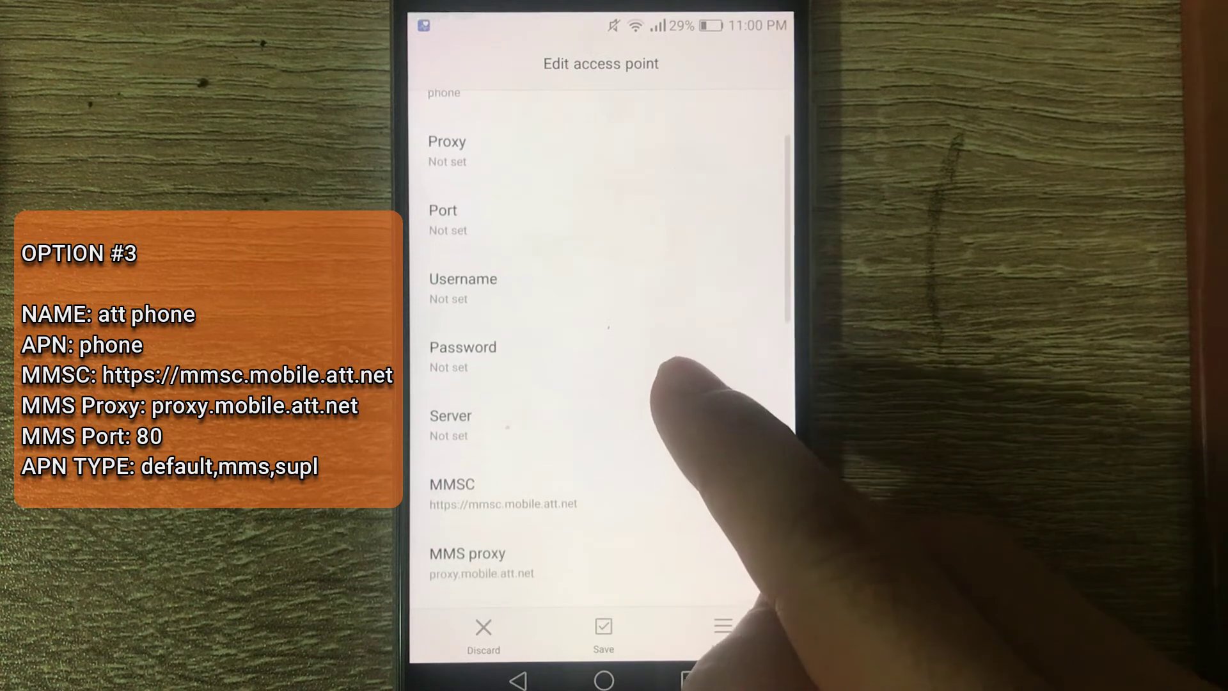
{"action": "scroll", "coordinate": [672, 369], "scroll_direction": "down", "scroll_amount": 1}
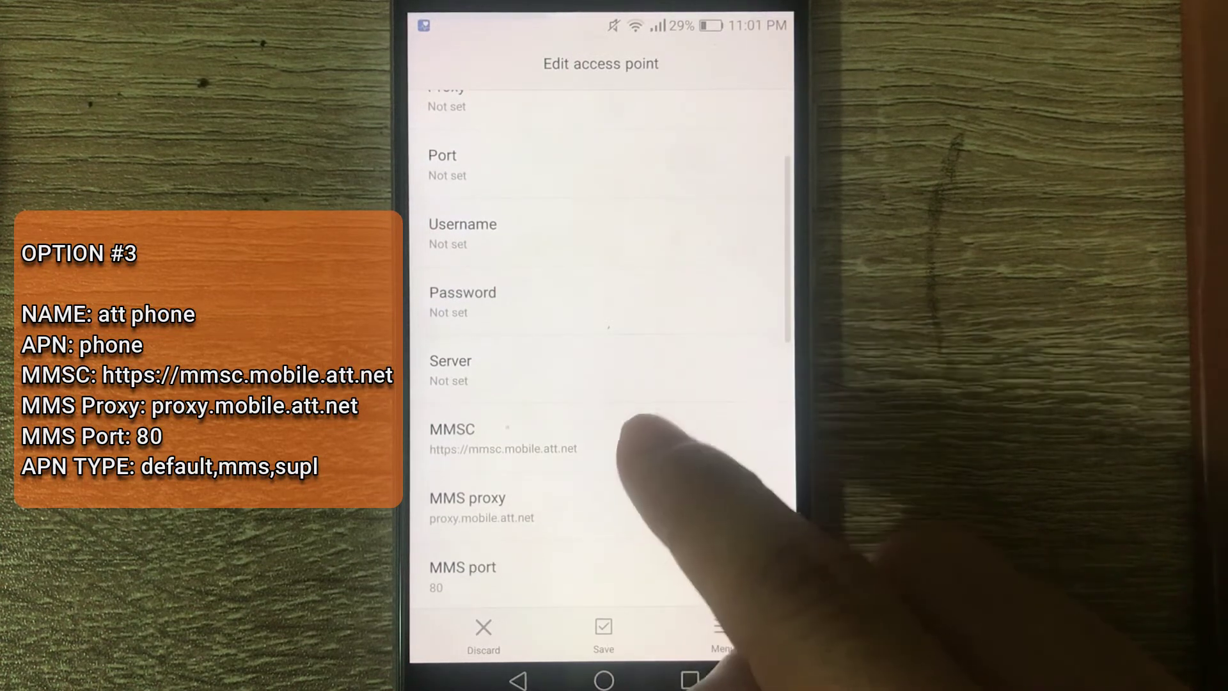
{"action": "left_click", "coordinate": [618, 439]}
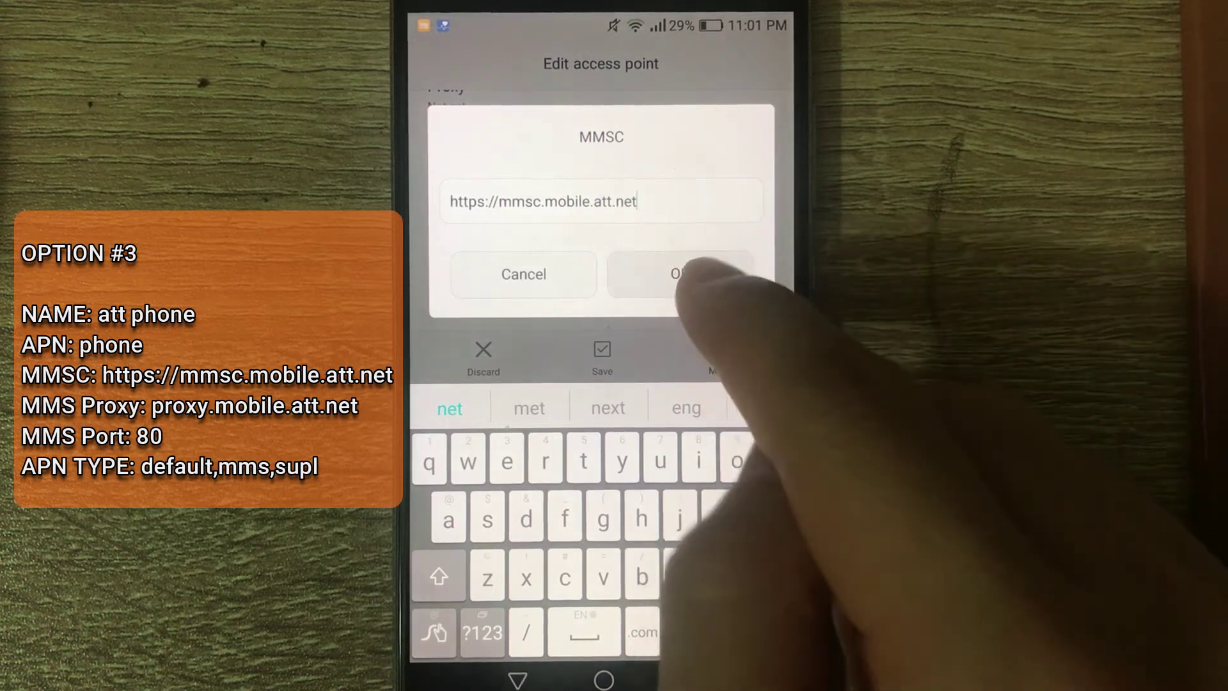
{"action": "left_click", "coordinate": [680, 274]}
{"action": "left_click", "coordinate": [619, 508]}
{"action": "type", "text": "proxy.mobile.att.net"}
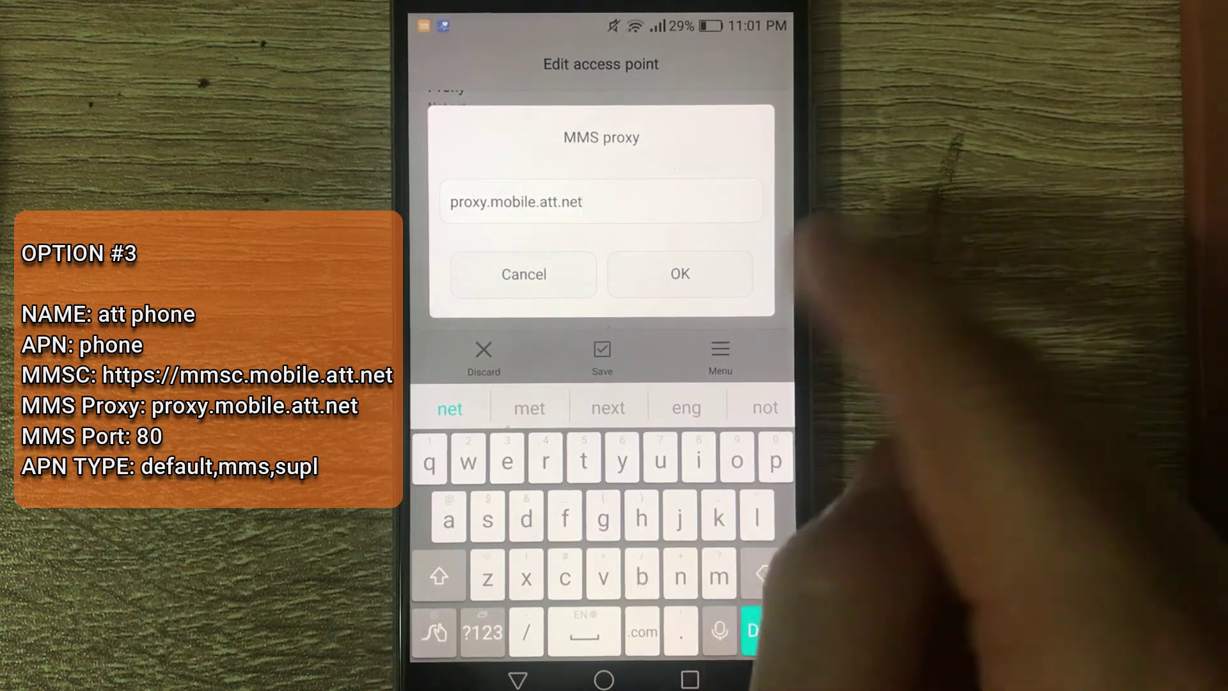
{"action": "left_click", "coordinate": [681, 274]}
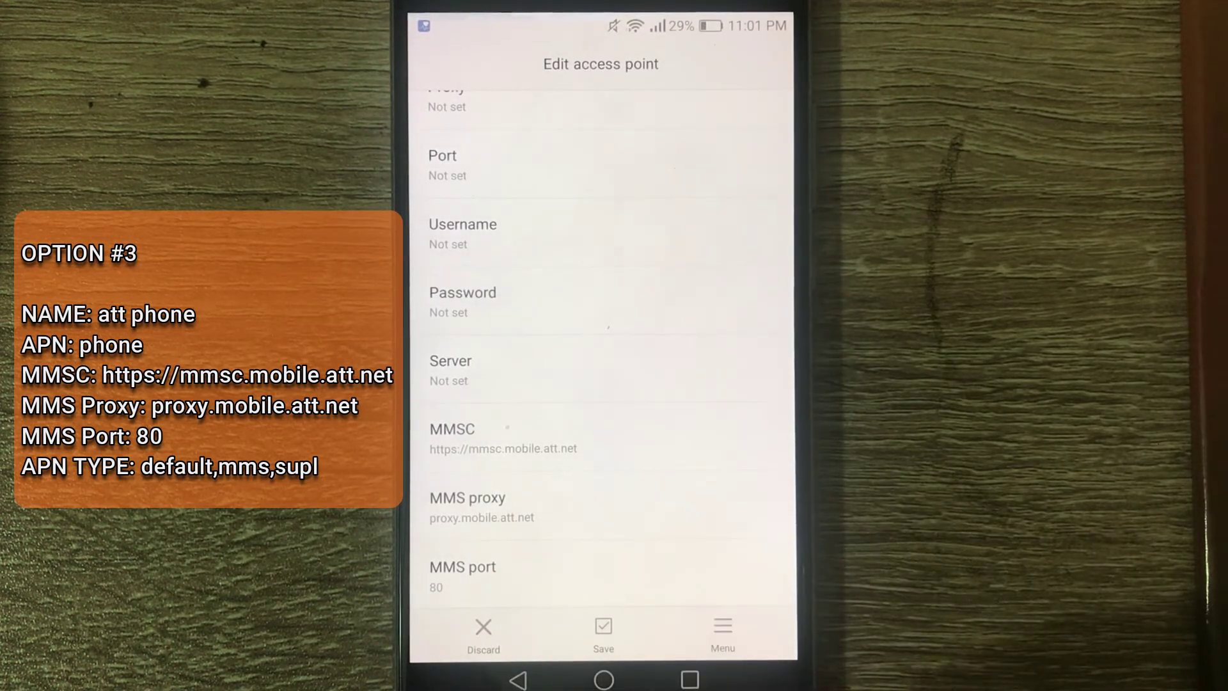
Step: Confirm discarding the att phone edits to land back on the APNs list
{"action": "left_click", "coordinate": [483, 634]}
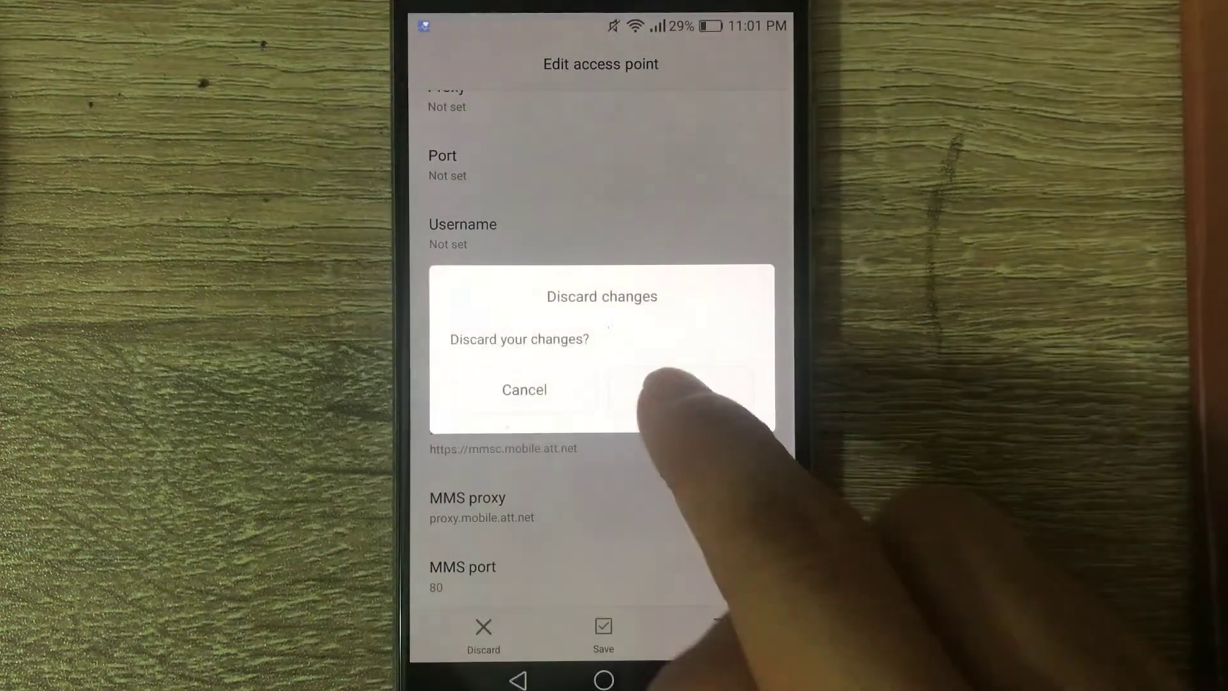
{"action": "left_click", "coordinate": [680, 389]}
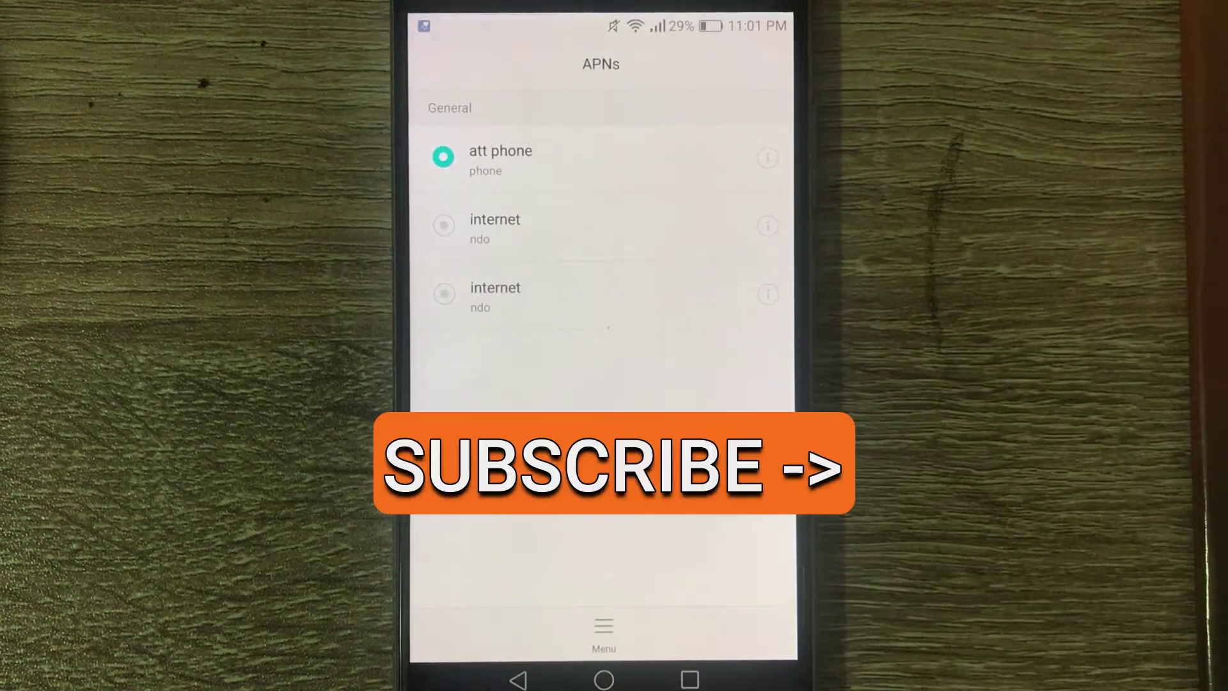